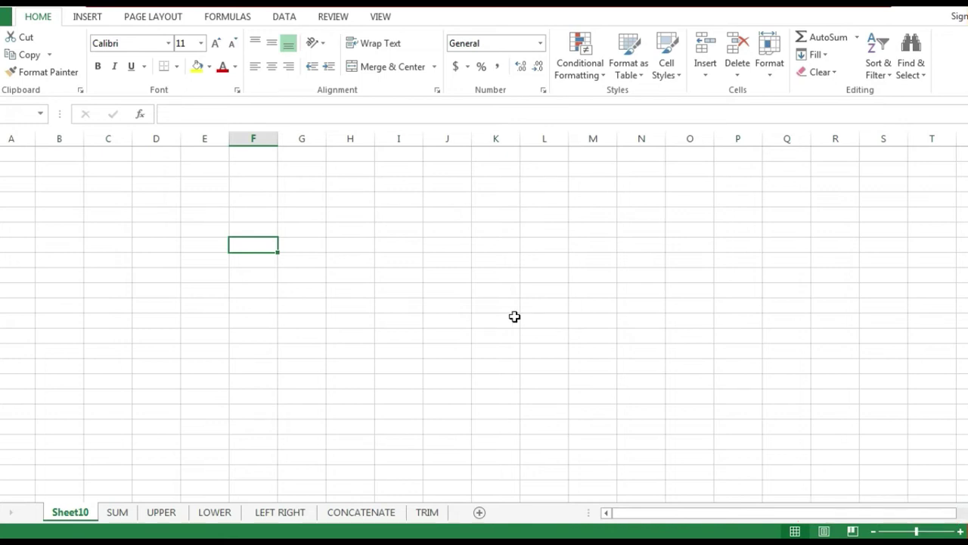
- Go to the SUM sheet that holds the numbers in column E
left_click(123, 515)
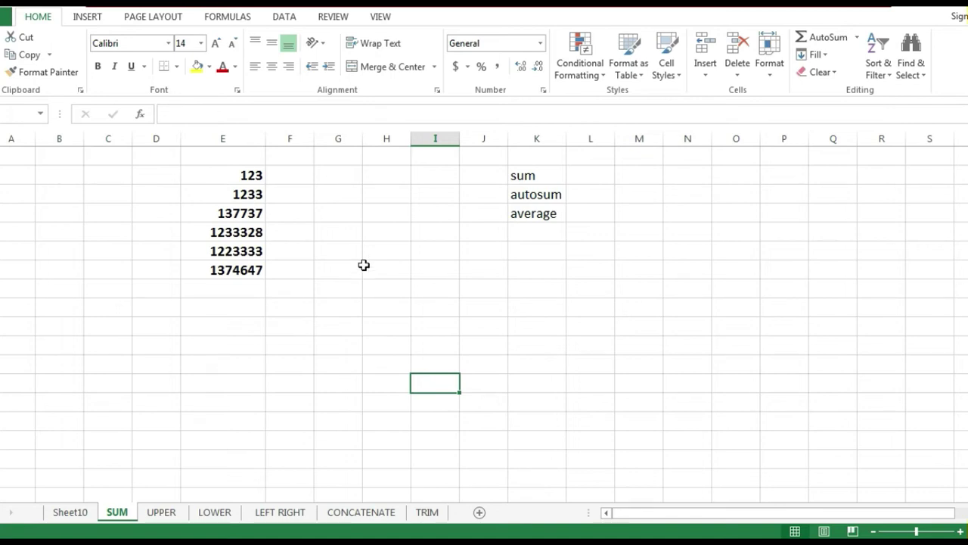
left_click_drag(246, 175, 242, 315)
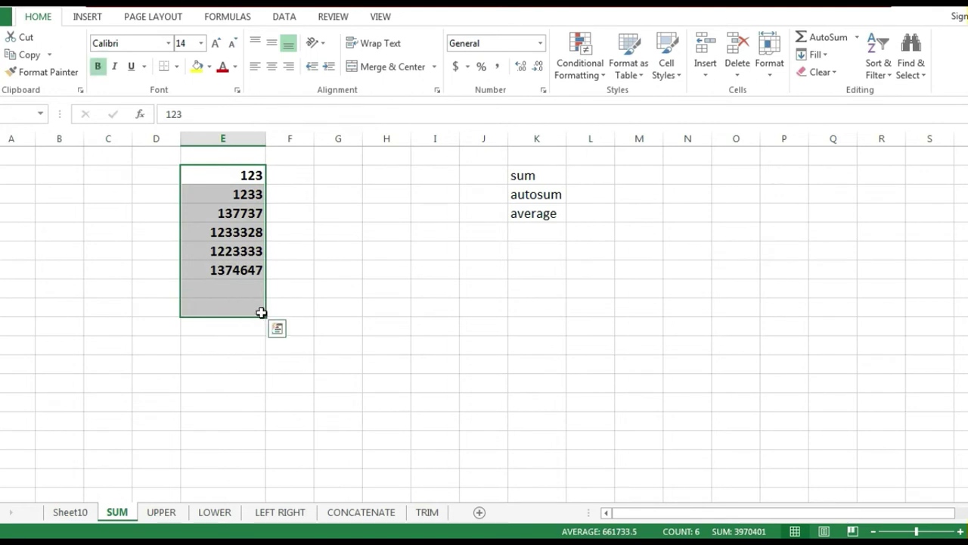
left_click(804, 37)
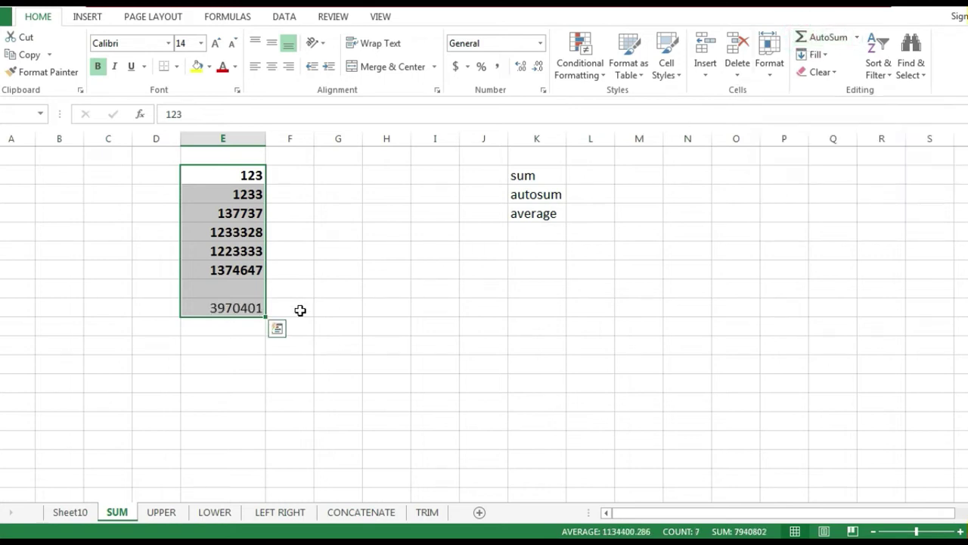
left_click(239, 309)
left_click_drag(250, 175, 245, 280)
left_click(299, 325)
left_click(239, 307)
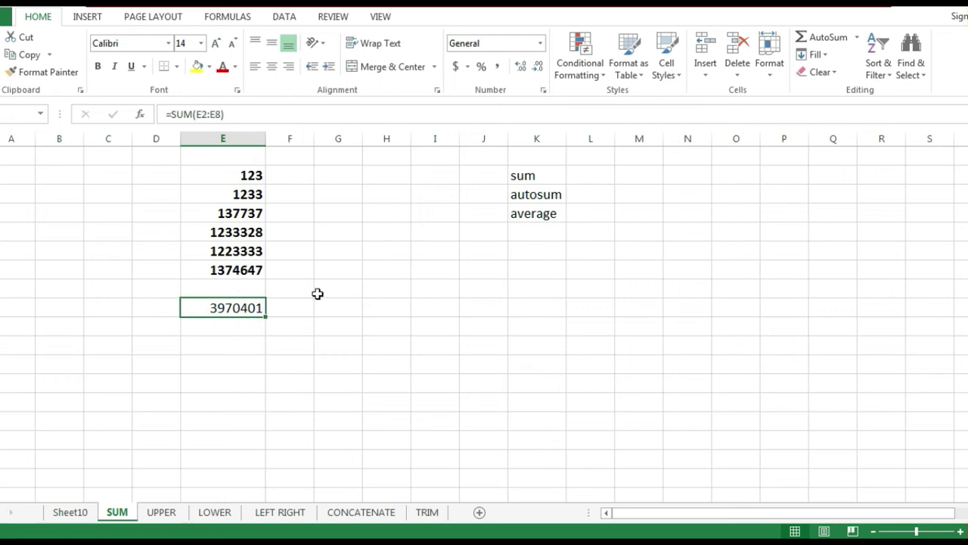
key("Delete")
left_click(252, 172)
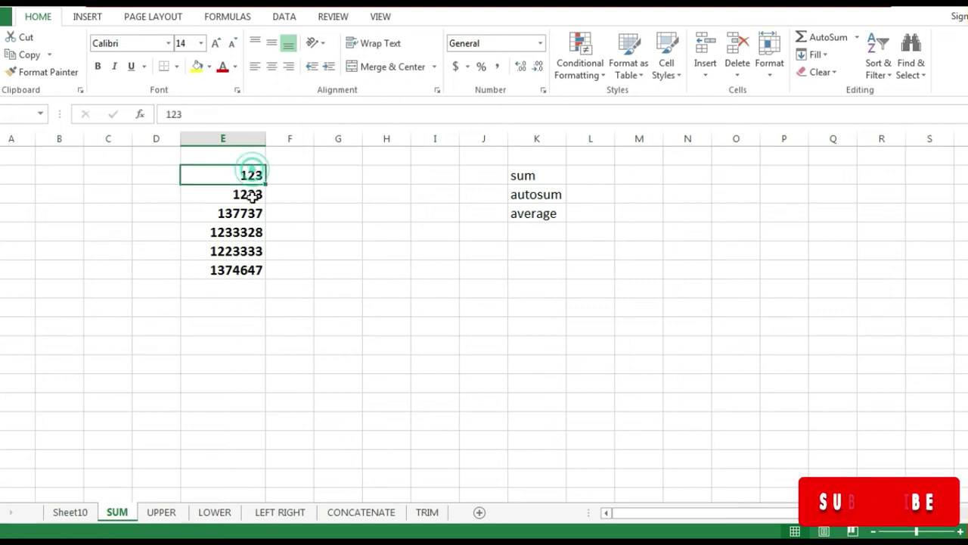
left_click_drag(252, 195, 247, 298)
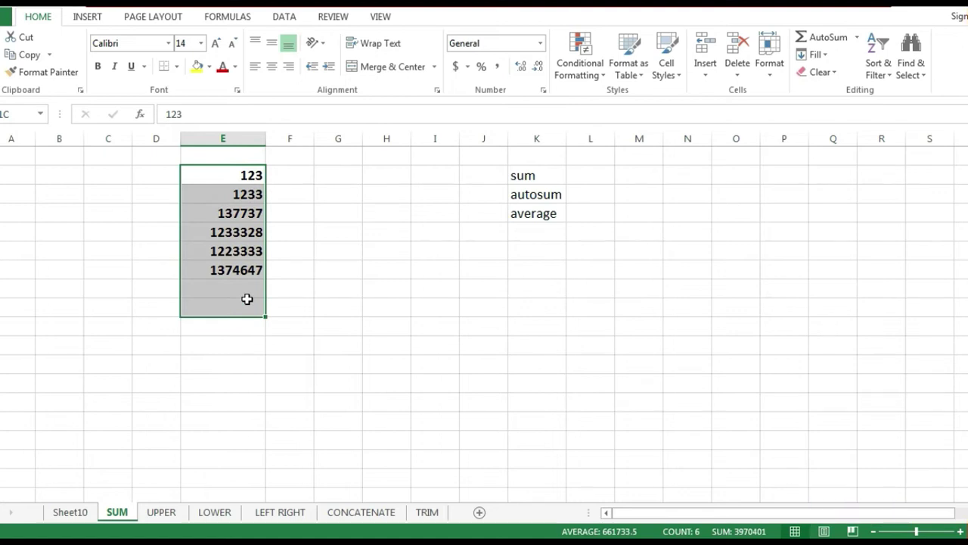
left_click_drag(246, 298, 247, 300)
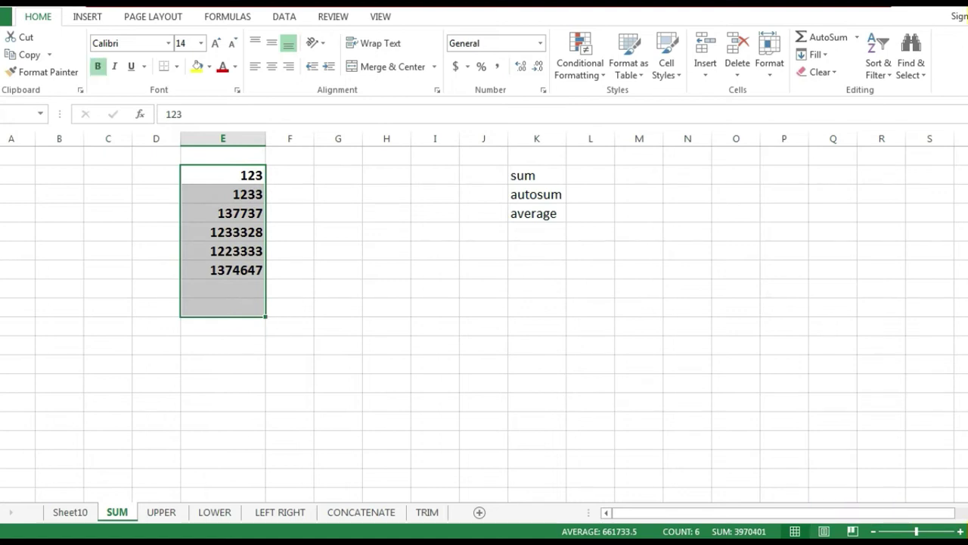
left_click(807, 33)
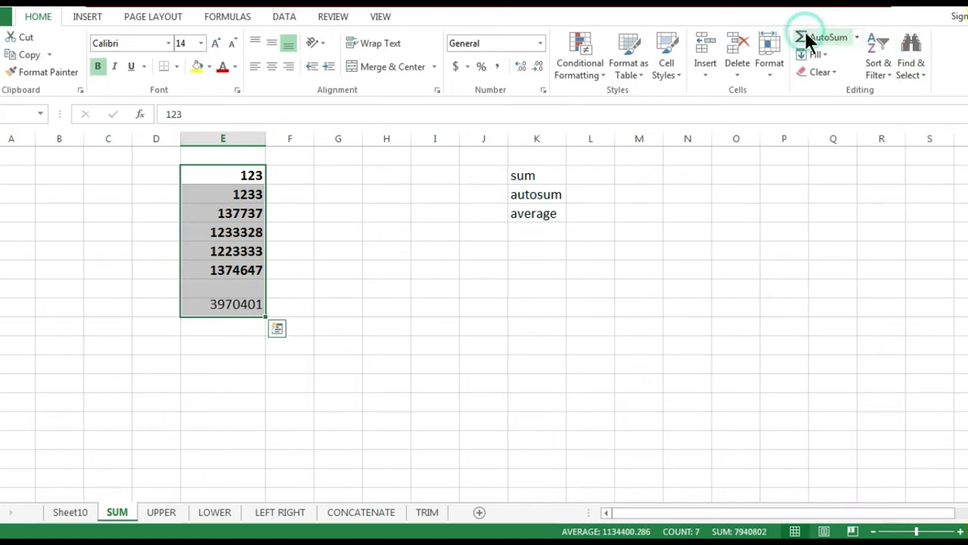
left_click(342, 353)
left_click(237, 309)
left_click(344, 322)
left_click(217, 311)
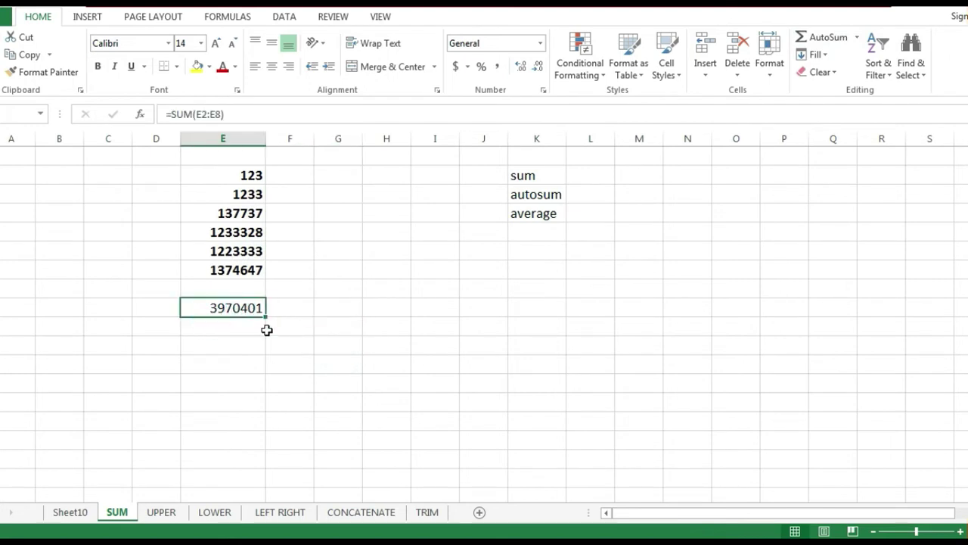
key("Delete")
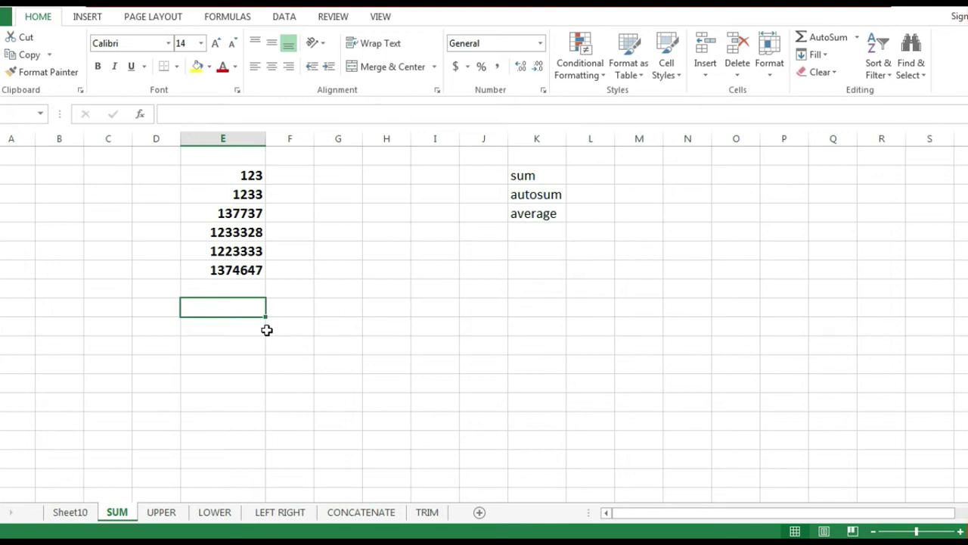
type("=")
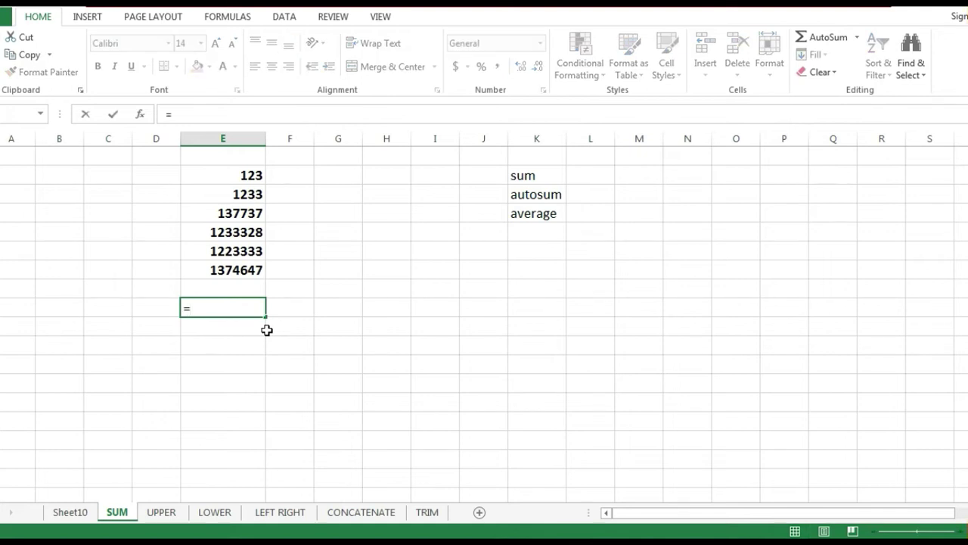
type("SUM")
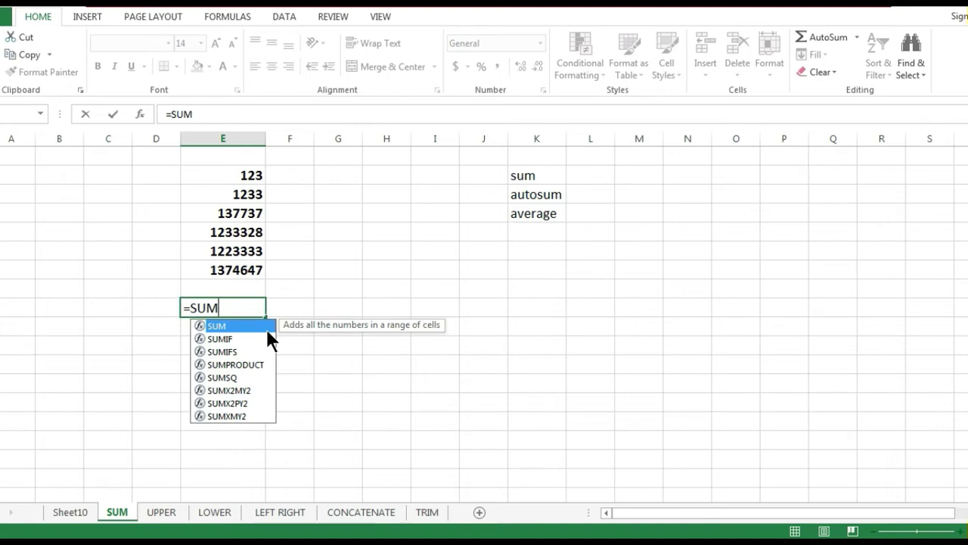
type("(")
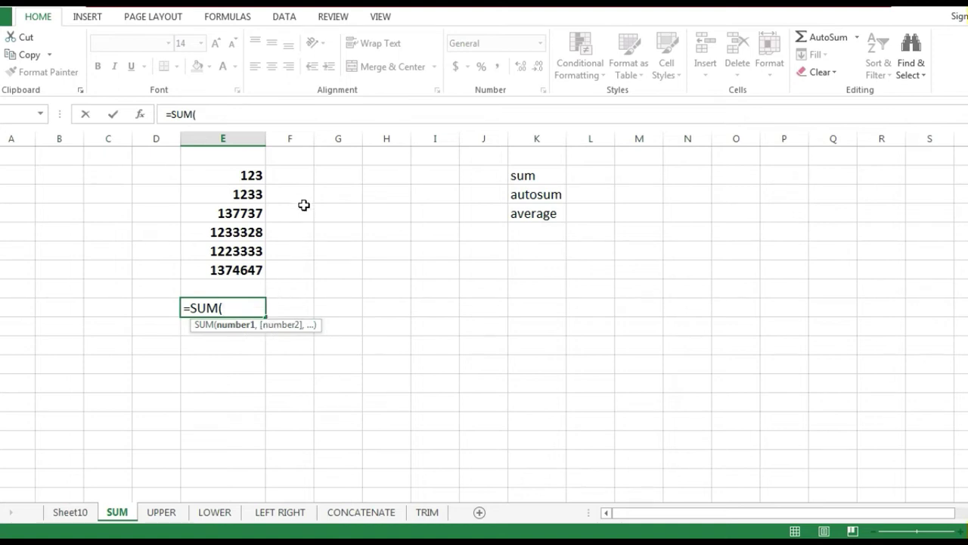
left_click_drag(257, 174, 252, 272)
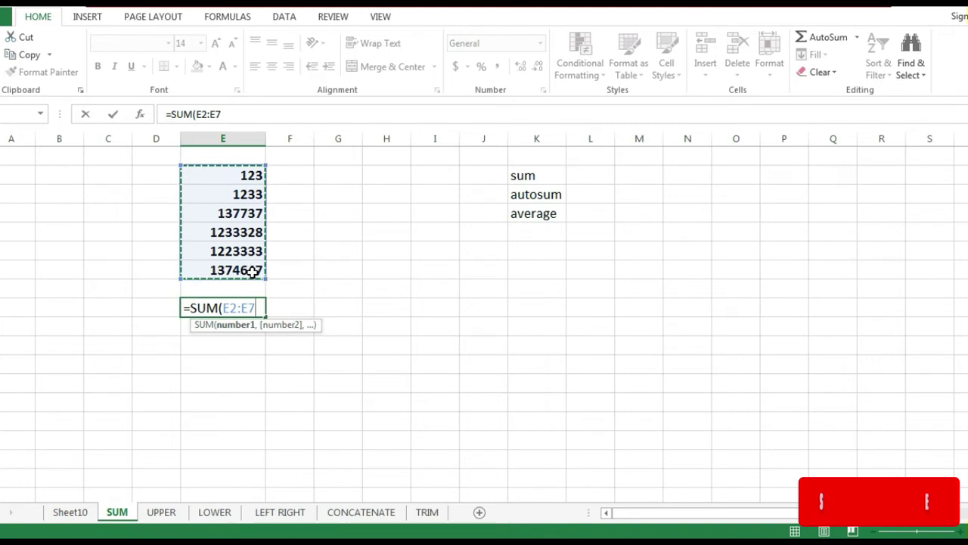
type(")")
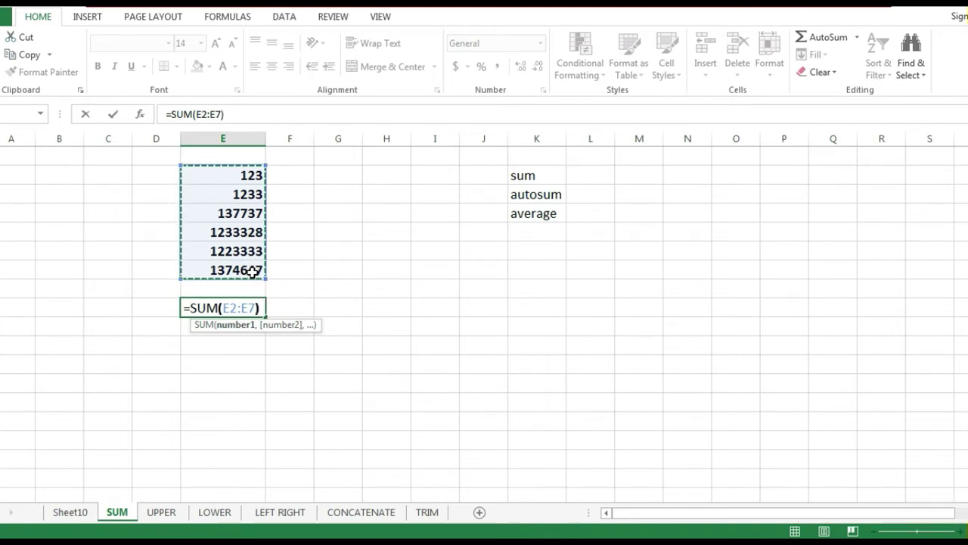
key("Return")
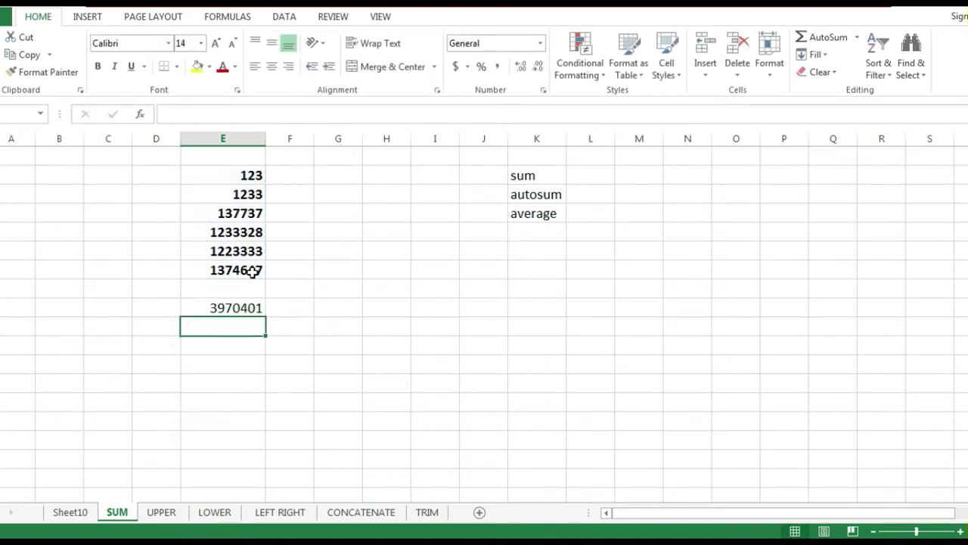
left_click(242, 308)
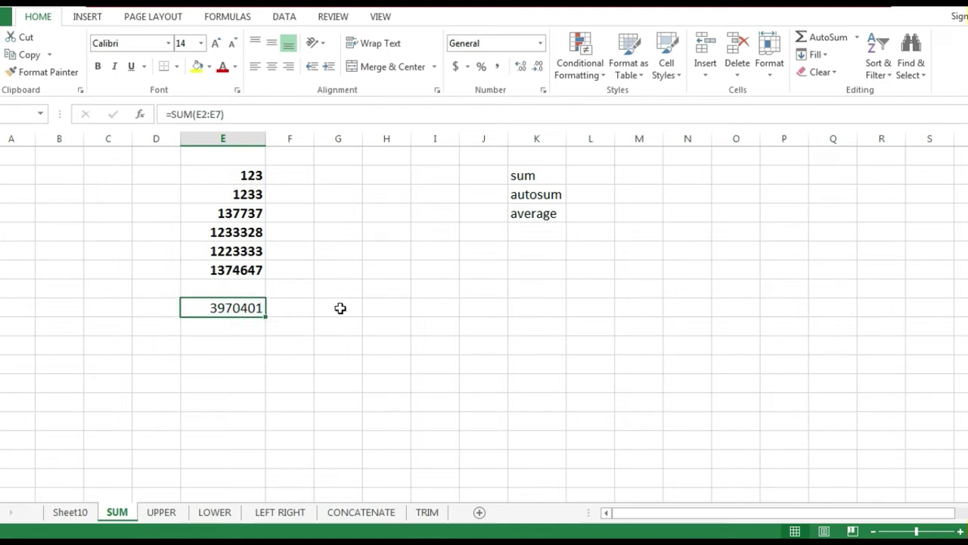
key("Delete")
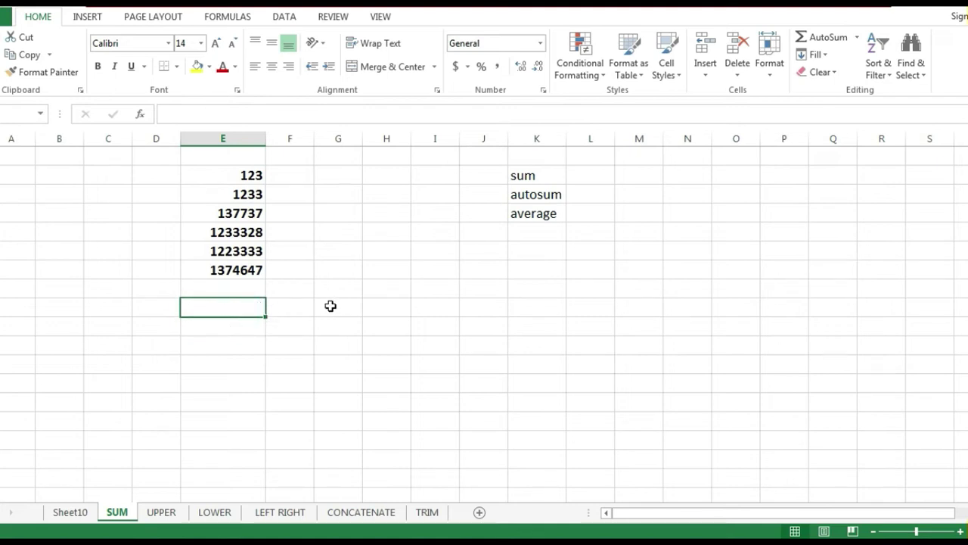
type("=")
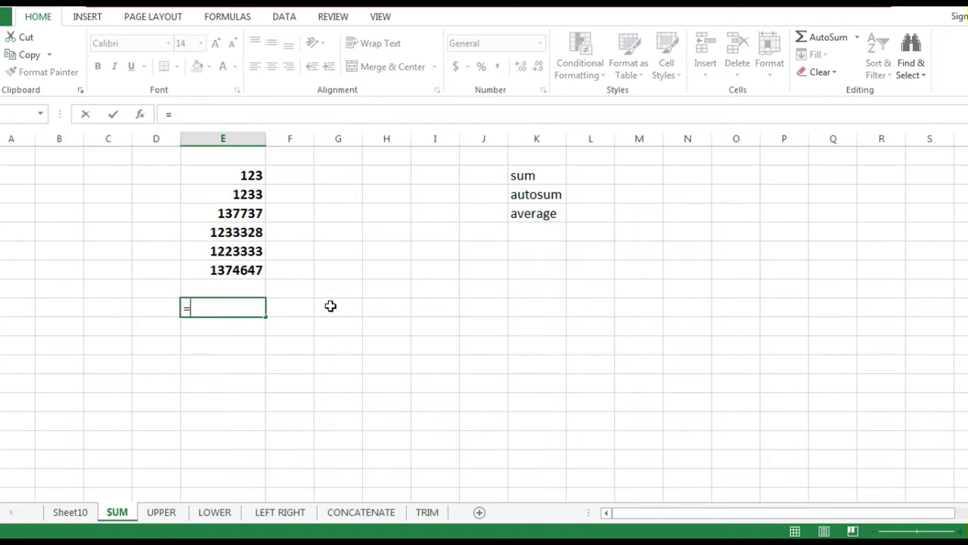
type("SU")
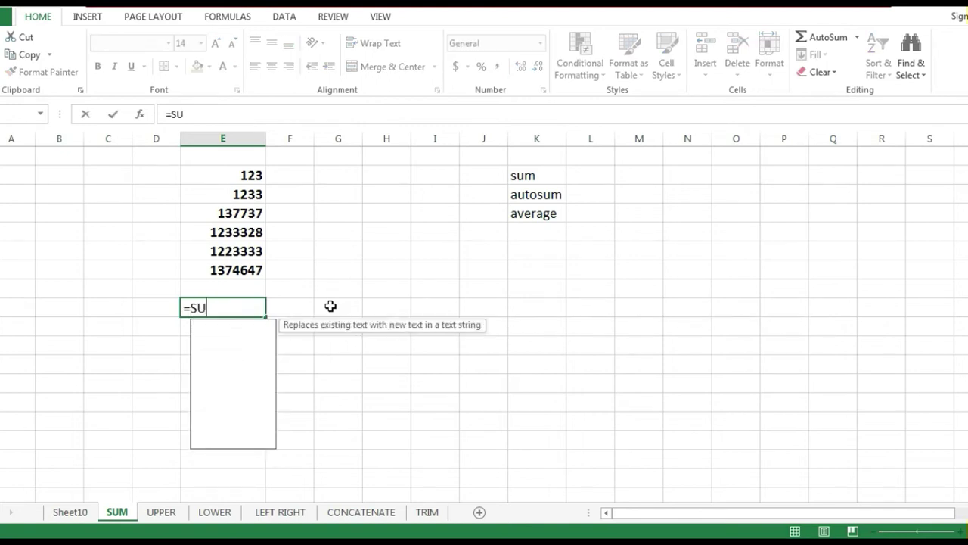
type("M")
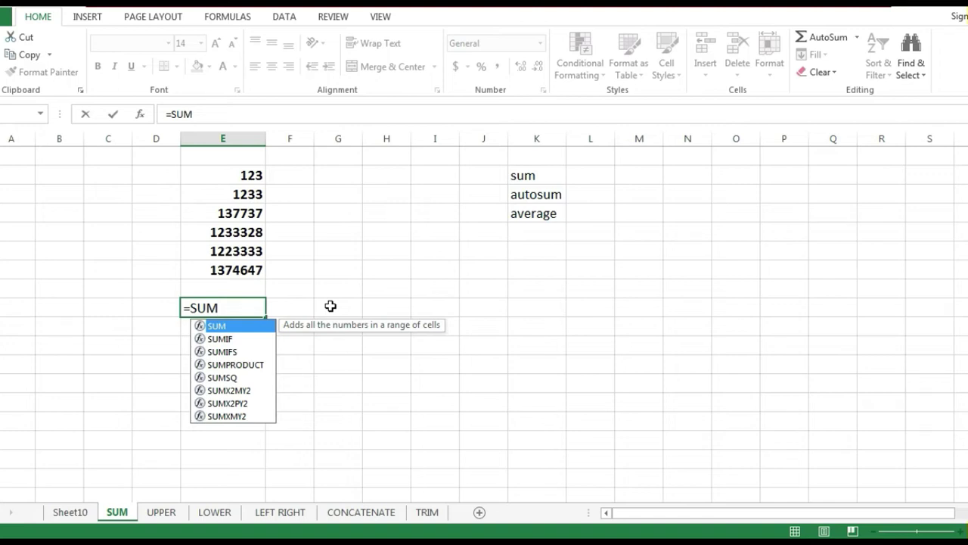
type("(")
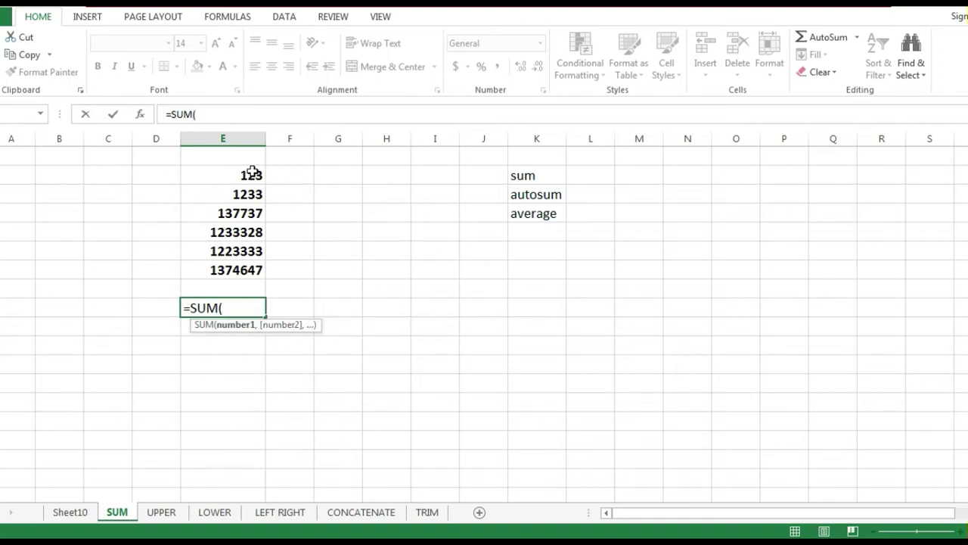
left_click_drag(252, 171, 243, 275)
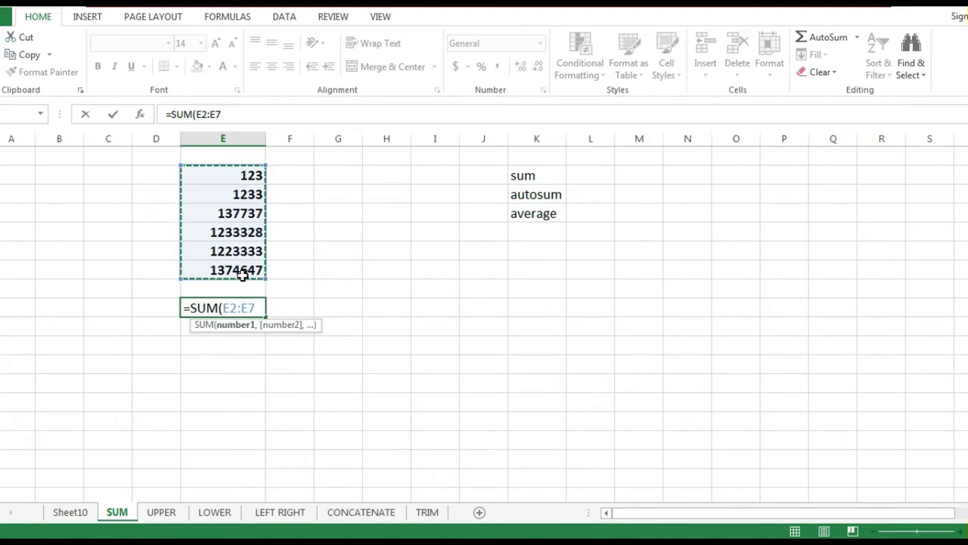
type(")")
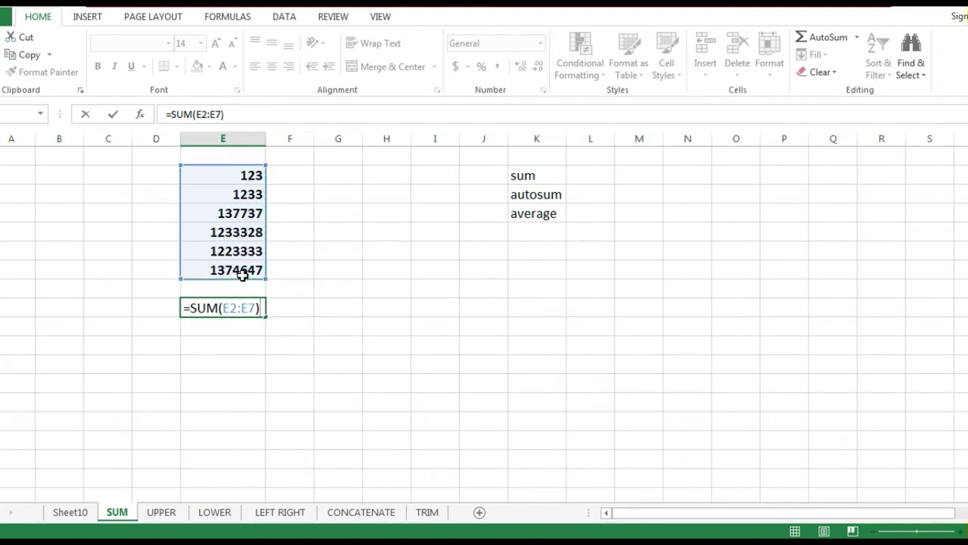
key("Return")
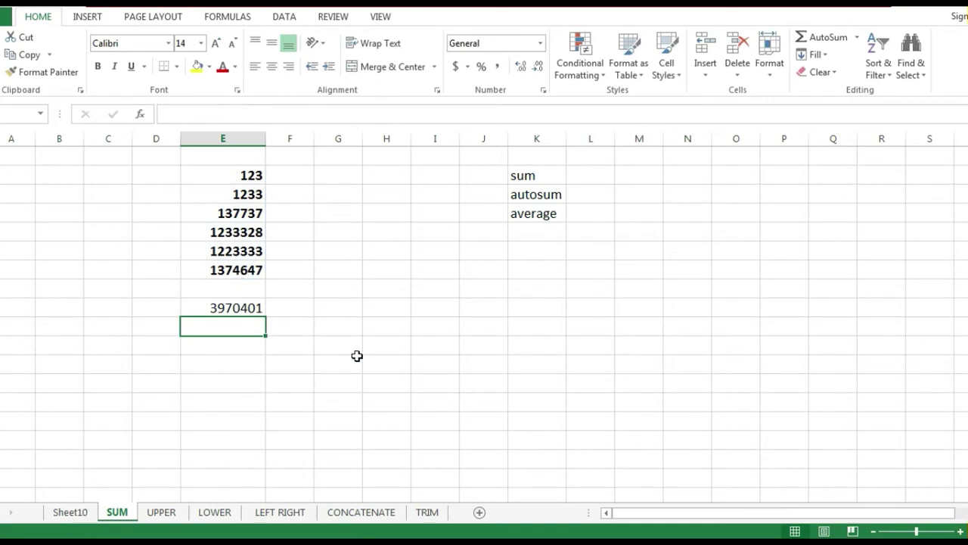
left_click(236, 307)
key("Delete")
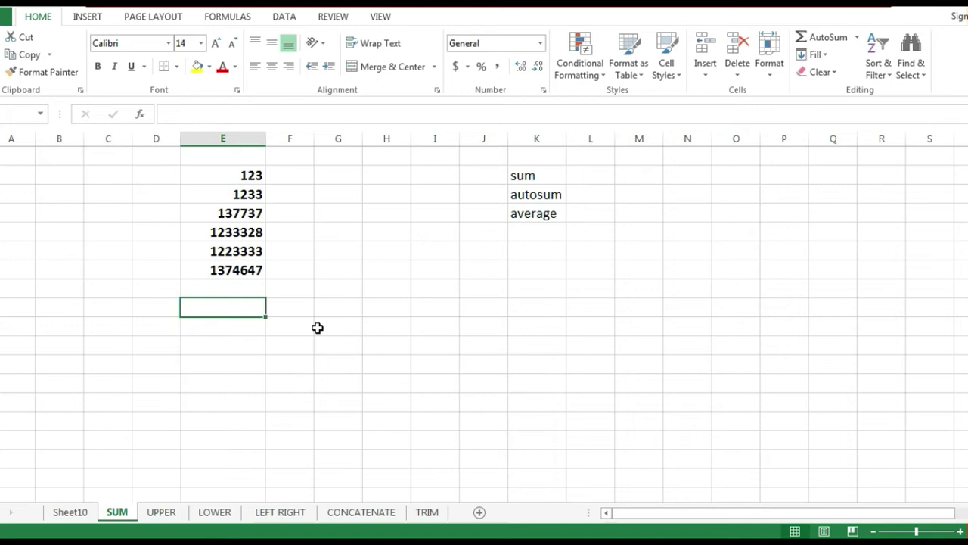
type("=")
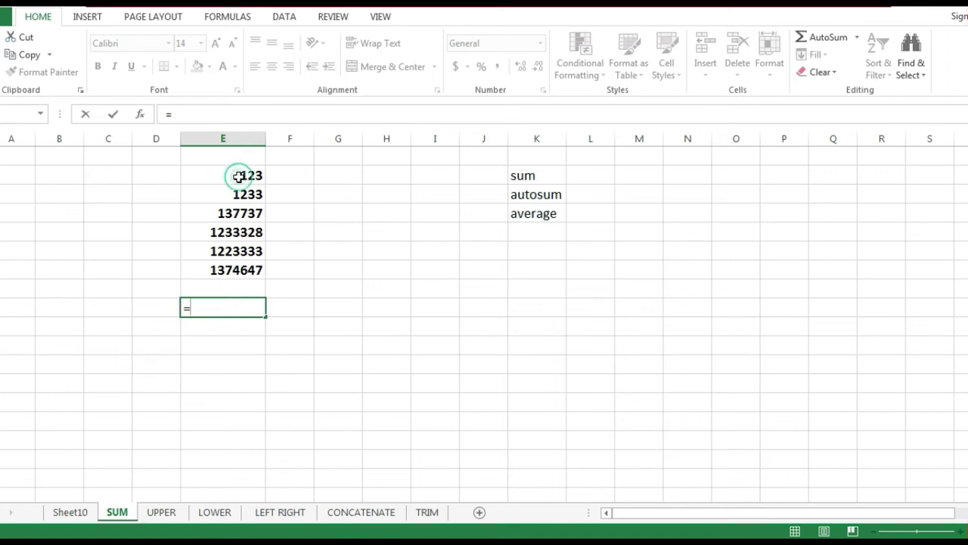
- Enter =E2+E3+E4+E5+E6+E7 in E9, accepting Excel's correction, to total 3970401
left_click(239, 175)
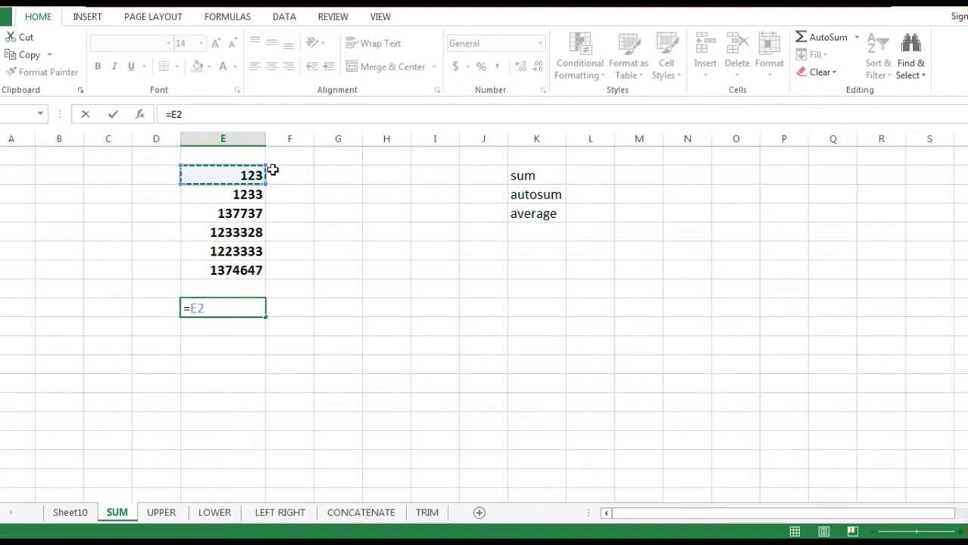
type("=E2")
type("+")
left_click(242, 194)
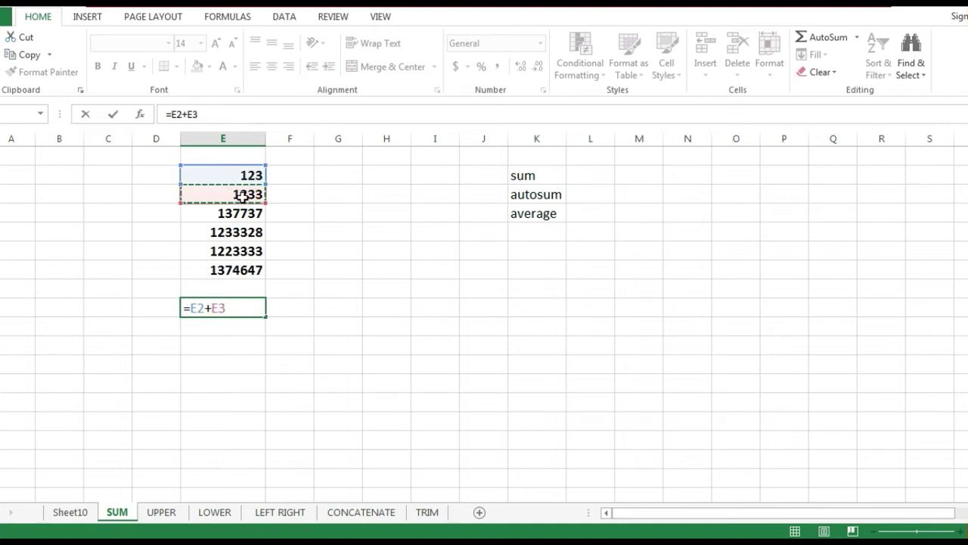
type("+")
left_click(251, 214)
type("+")
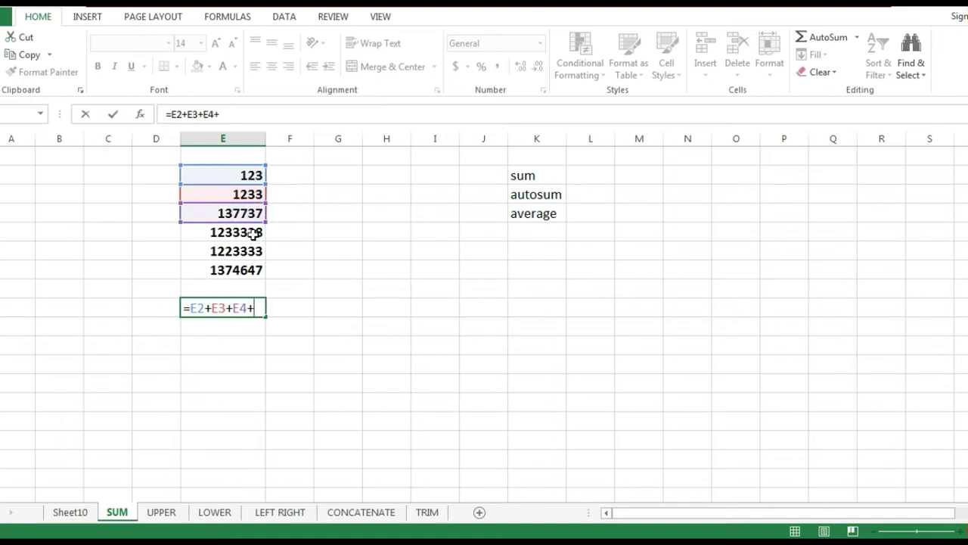
left_click(252, 234)
type("+")
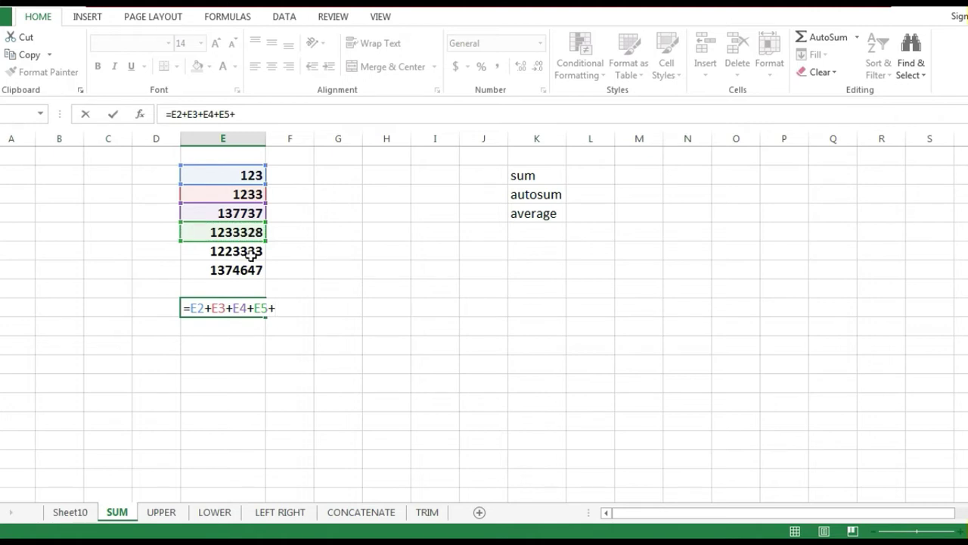
left_click(251, 254)
type("+")
left_click(248, 270)
type("+")
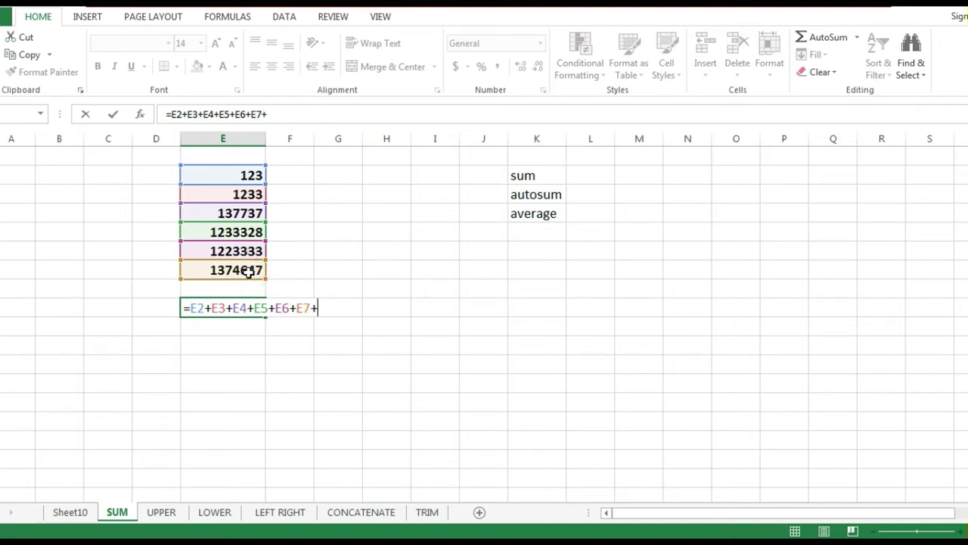
key("Return")
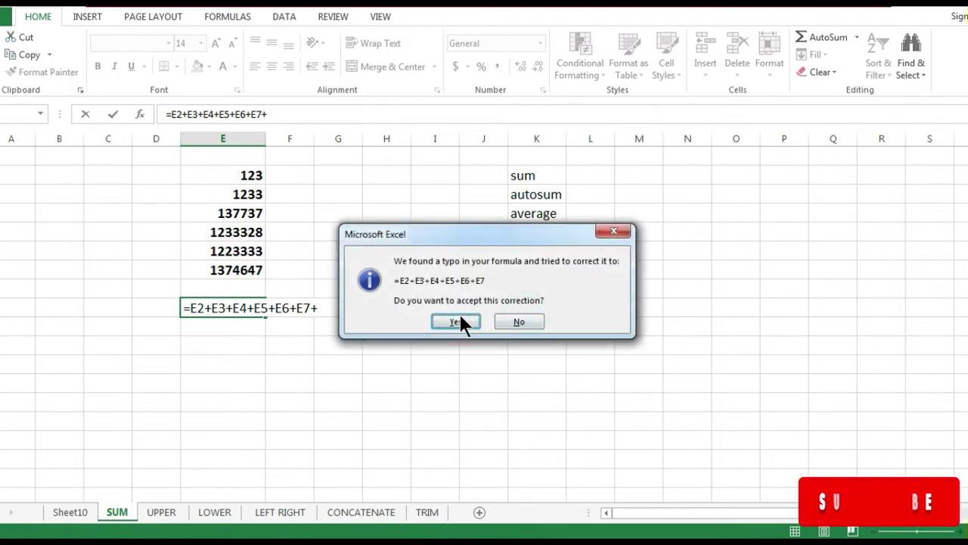
left_click(457, 323)
- Check the addition formula in E9, then clear the 3970401 total
left_click(336, 328)
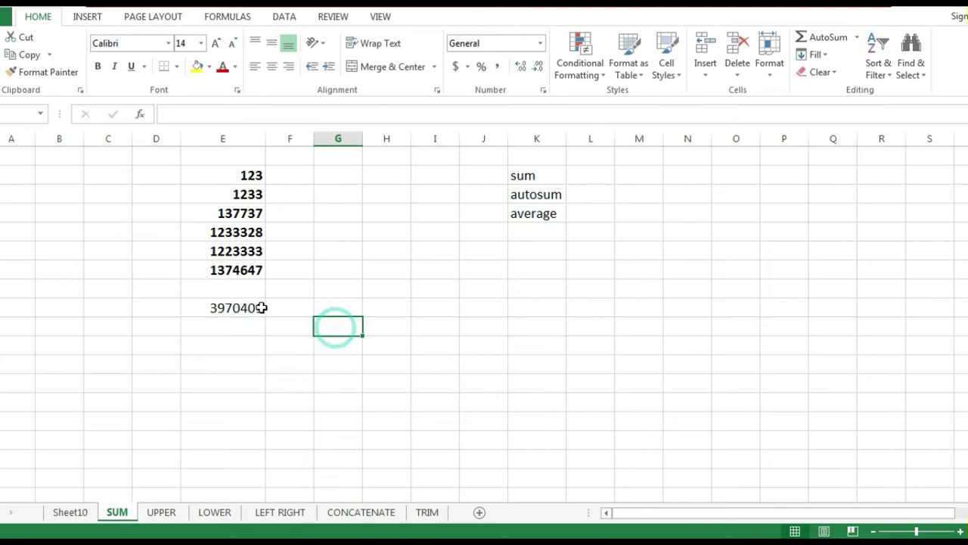
left_click(257, 307)
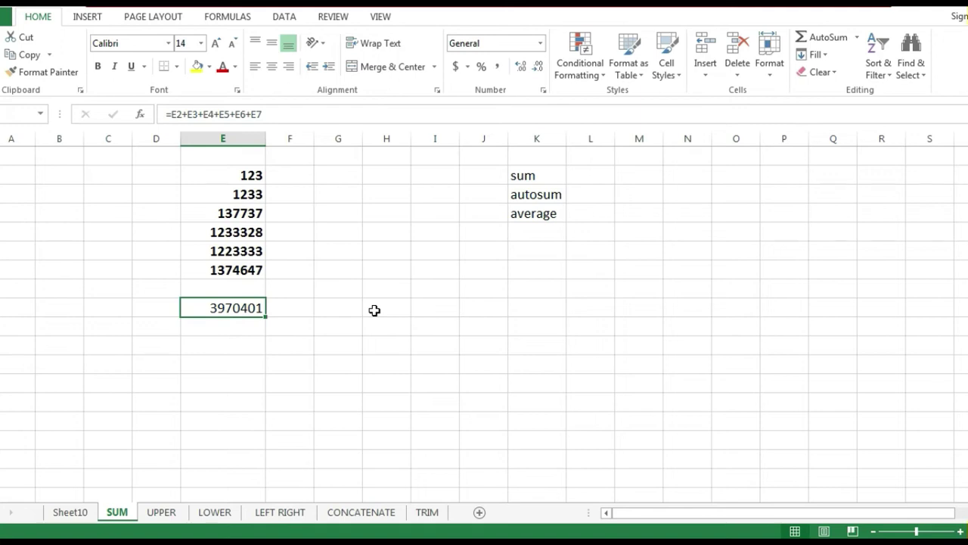
key("Delete")
left_click(374, 310)
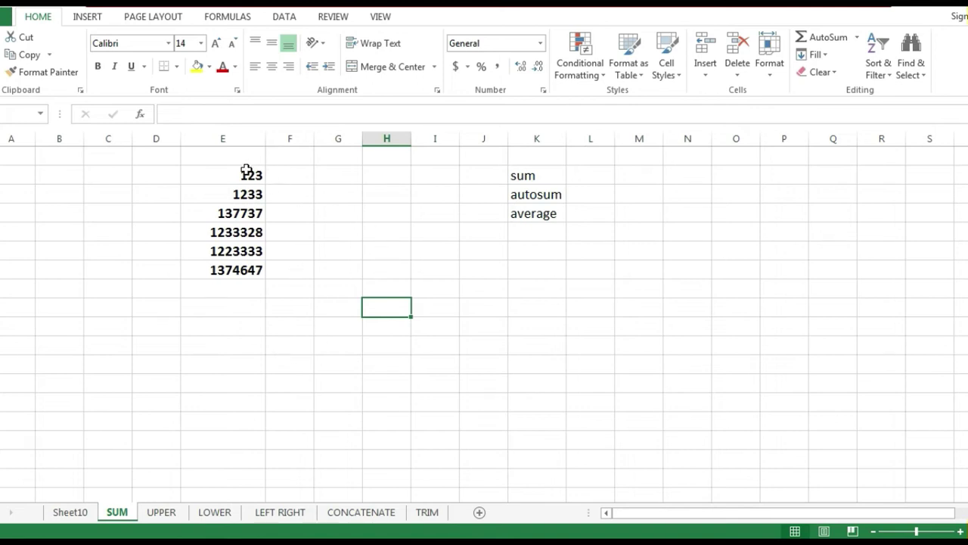
- AutoSum the column E numbers to place =SUM(E2:E8), showing 3970401, in E9
left_click_drag(247, 171, 246, 307)
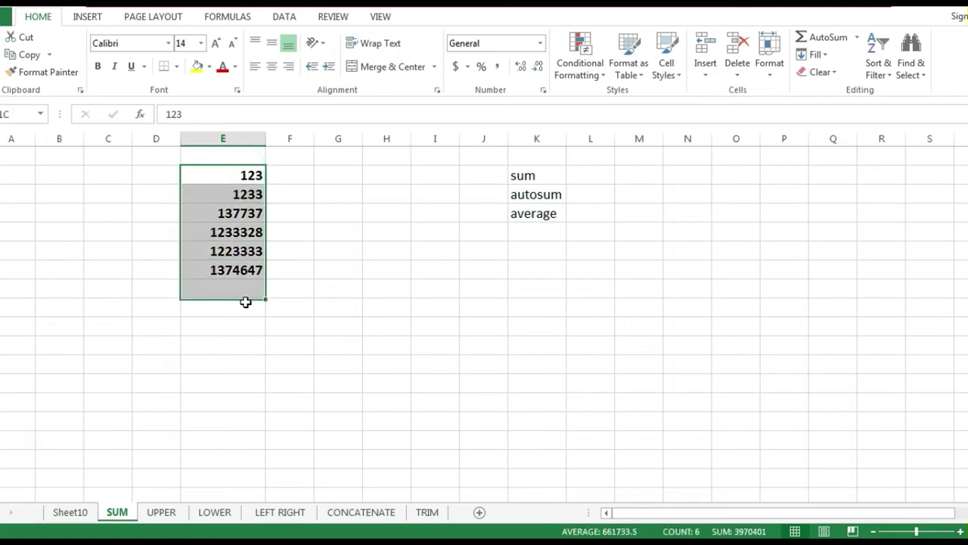
left_click(800, 37)
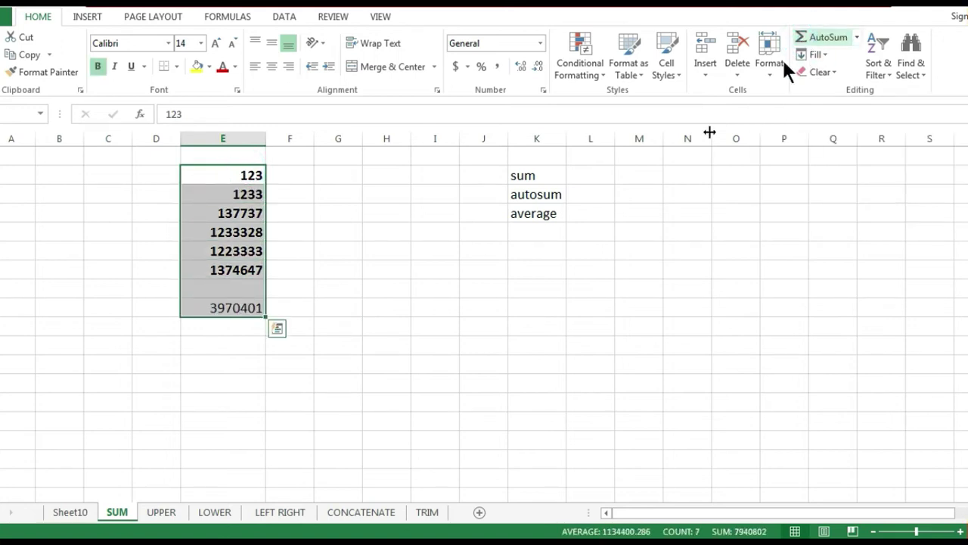
left_click(430, 348)
- Clear the AutoSum total from E9 and begin a =SUM( formula there
left_click(234, 307)
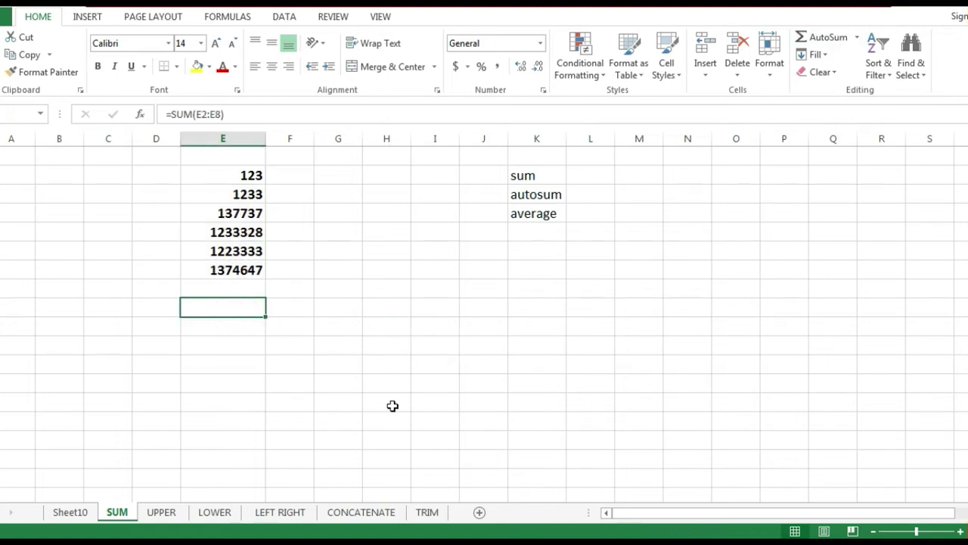
key("Delete")
type("=")
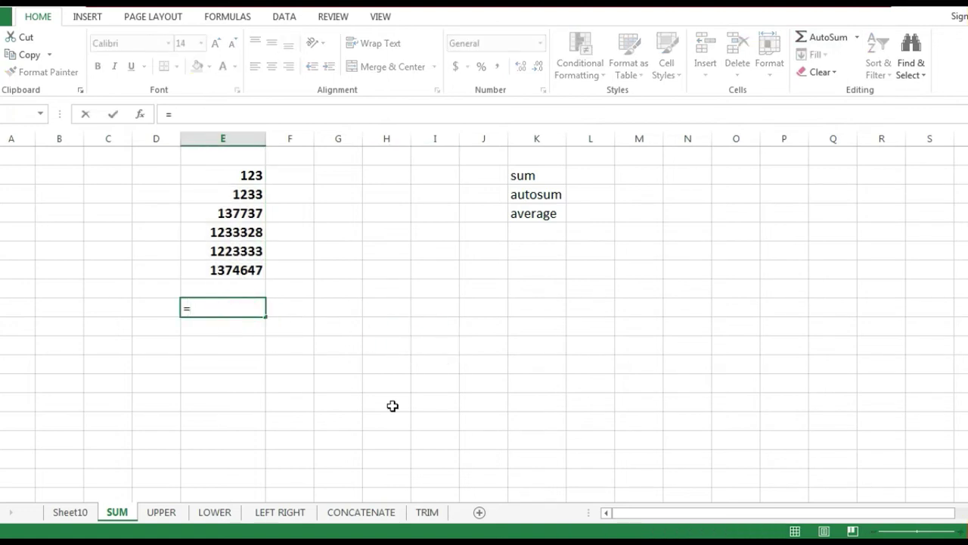
type("SUM")
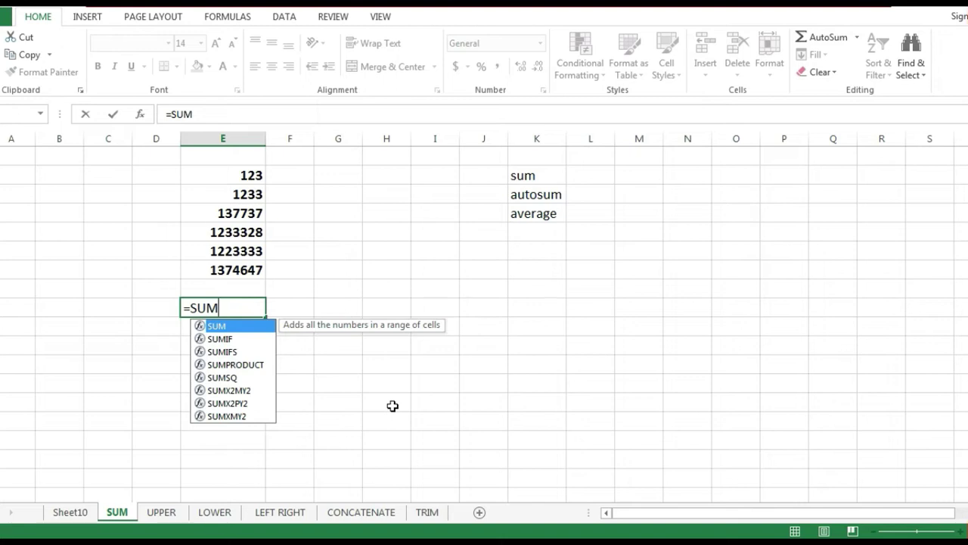
type("(")
- Complete =SUM(E2:E7) in E9 to get 3970401, then delete it
left_click_drag(252, 173, 255, 264)
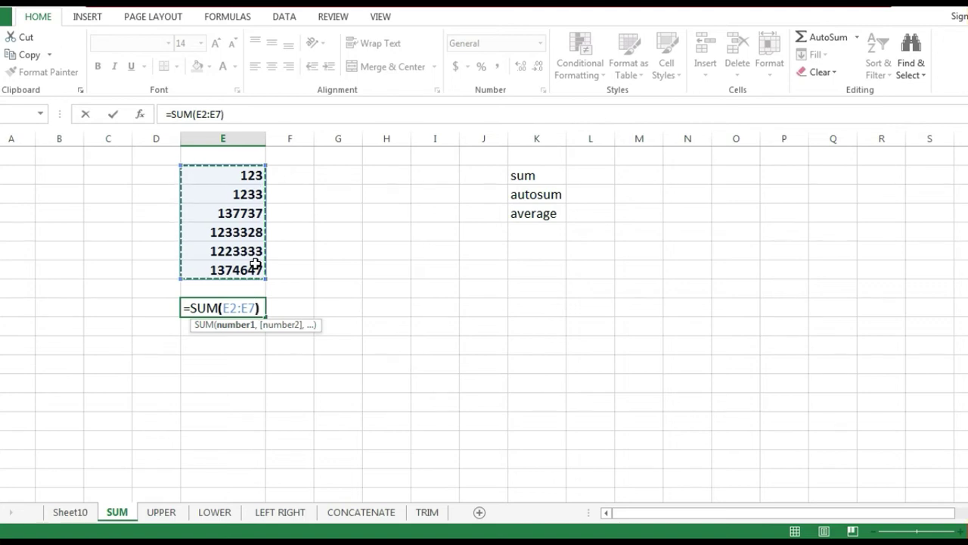
type(")")
key("Return")
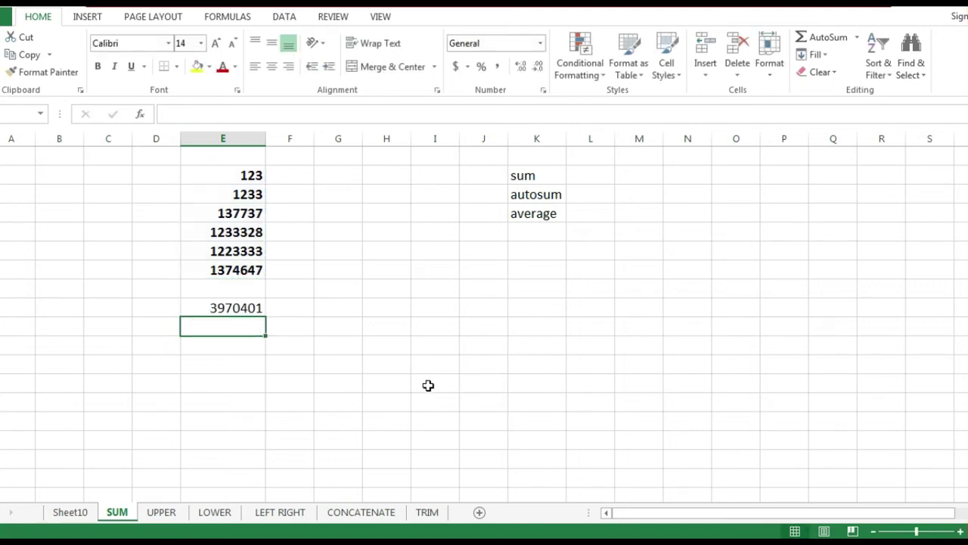
left_click(428, 384)
left_click(254, 311)
key("Delete")
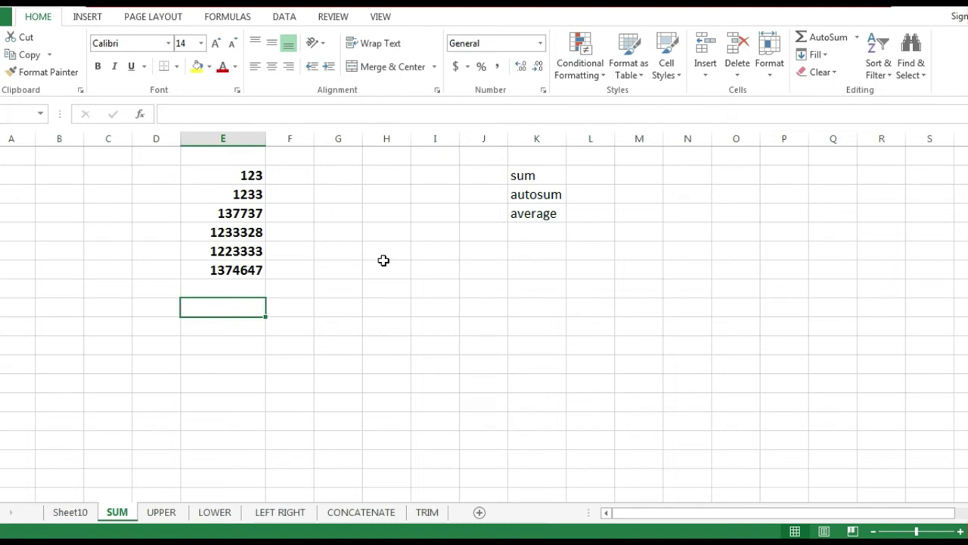
- Enter =AVERAGE(E2:E7) in E9, giving 661733.5
type("=")
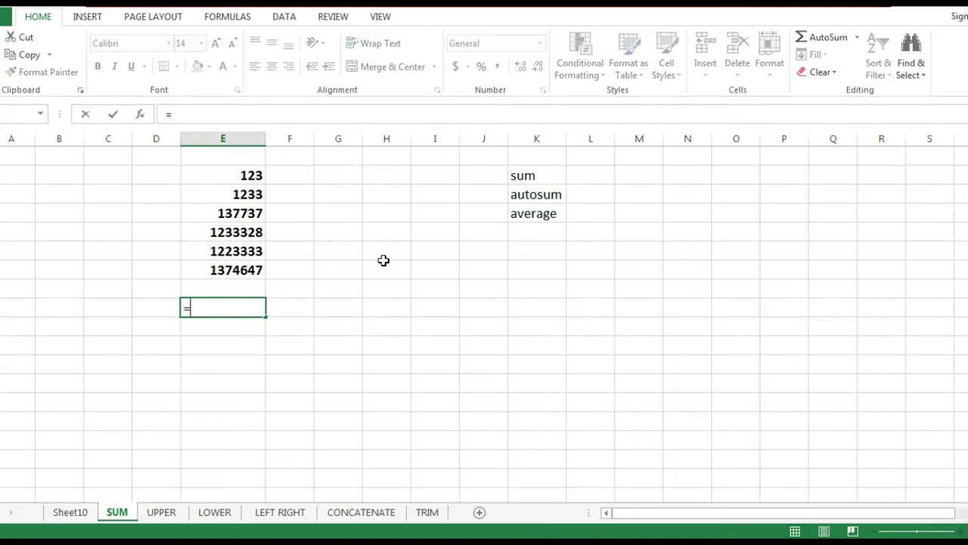
type("S")
key("BackSpace")
type("A")
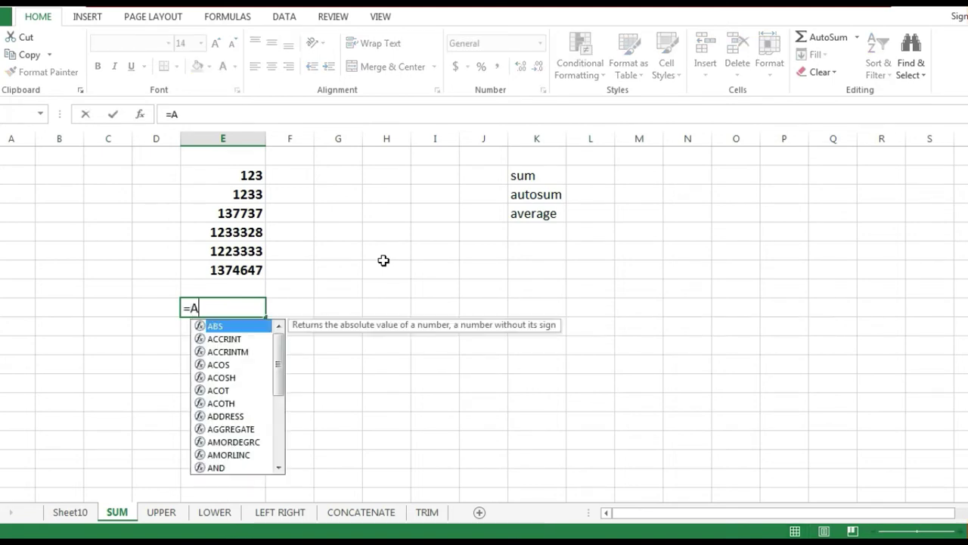
type("V")
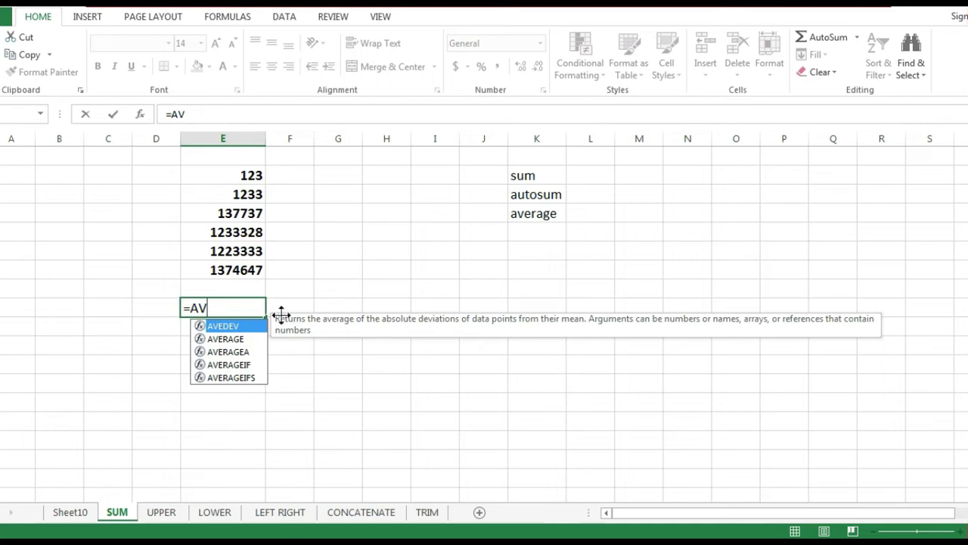
double_click(244, 338)
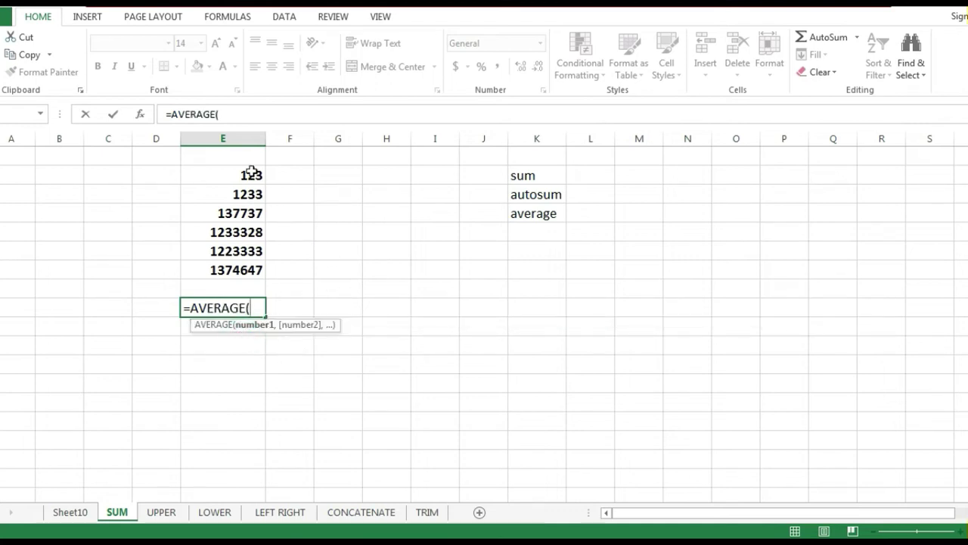
left_click_drag(251, 172, 245, 262)
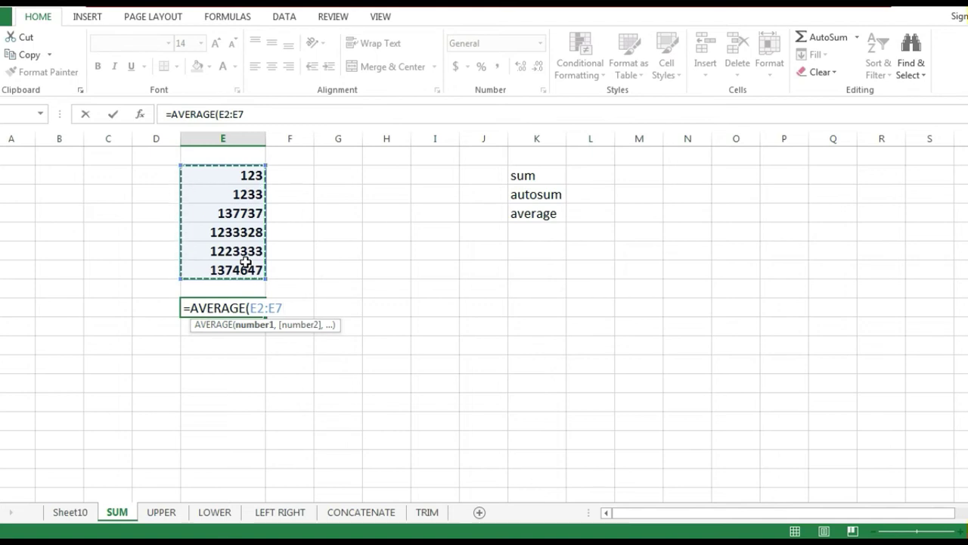
key("Return")
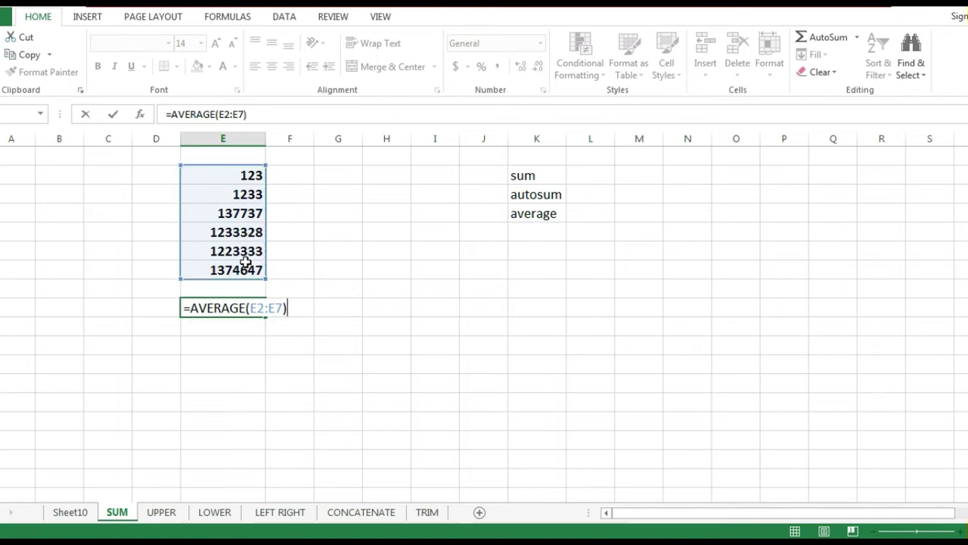
- Compare the 661733.5 average with the numbers' status-bar statistics, then clear E9
left_click(240, 309)
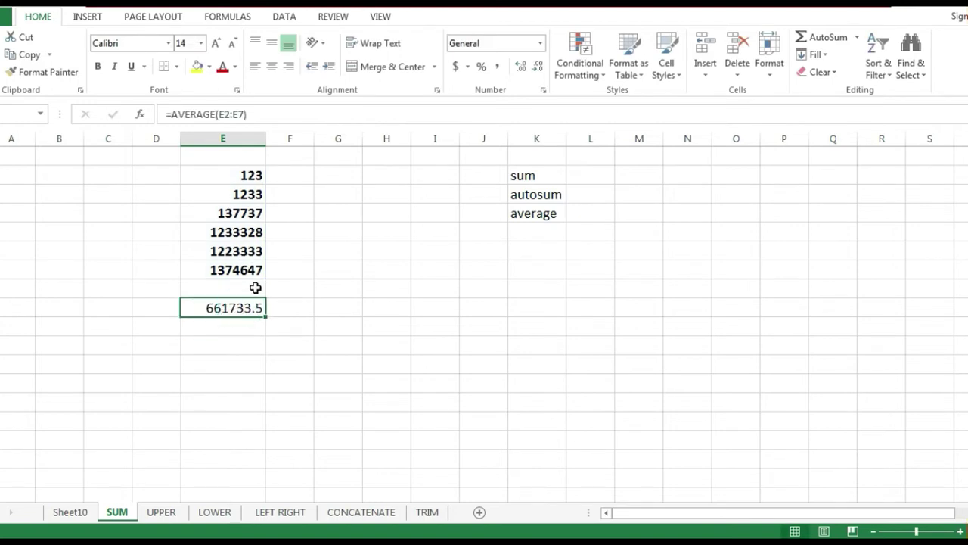
left_click(258, 174)
left_click(243, 312)
left_click_drag(249, 177, 244, 279)
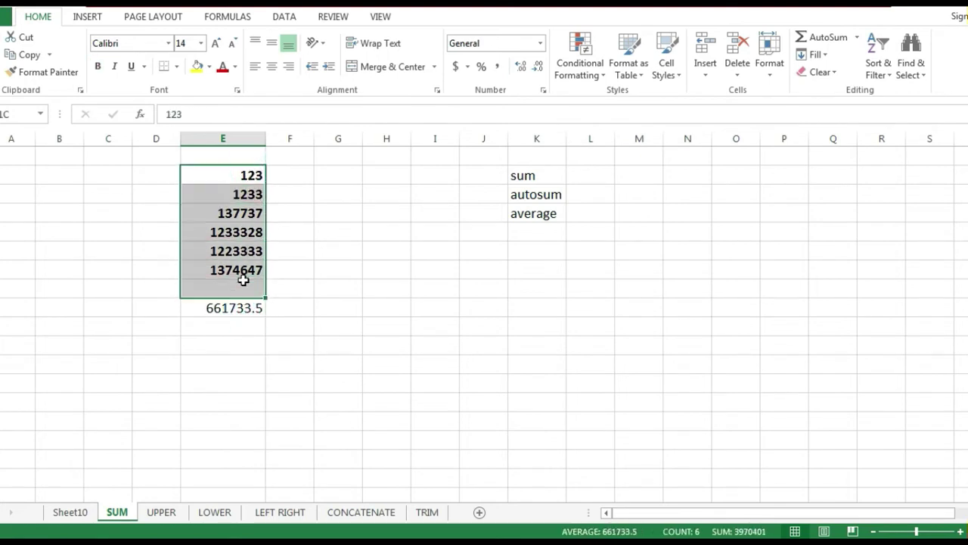
left_click(358, 255)
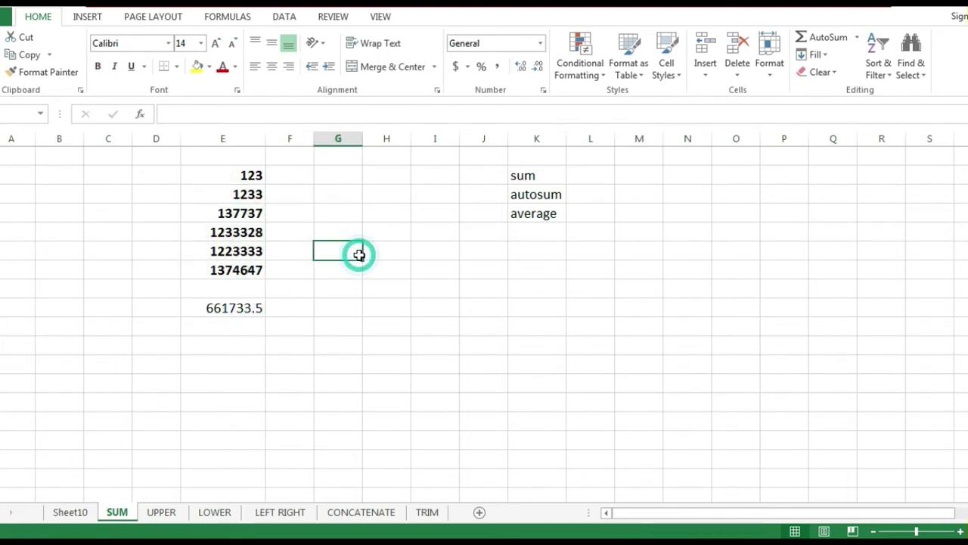
left_click(234, 310)
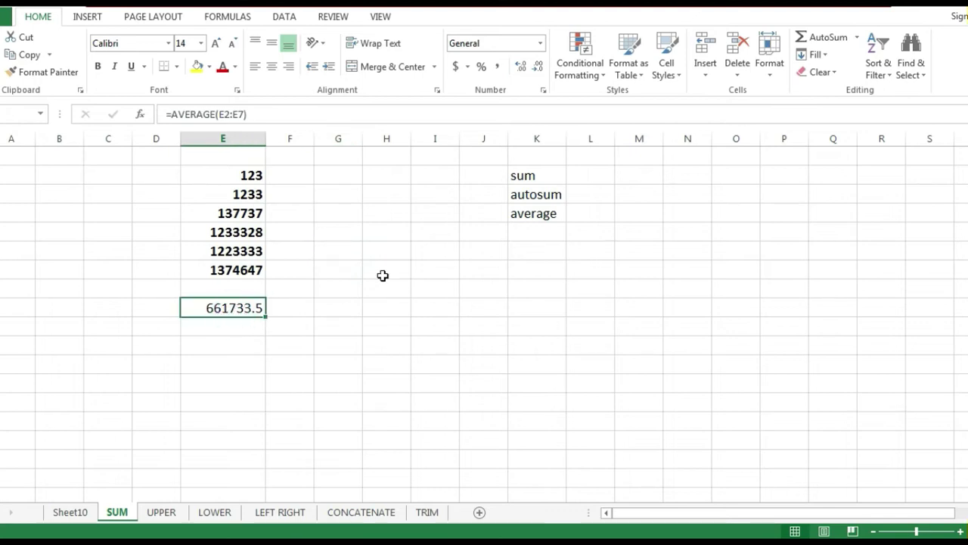
key("Delete")
- Re-enter =AVERAGE(E2:E7) in E9 via autocomplete, confirm 661733.5, then delete it
type("=")
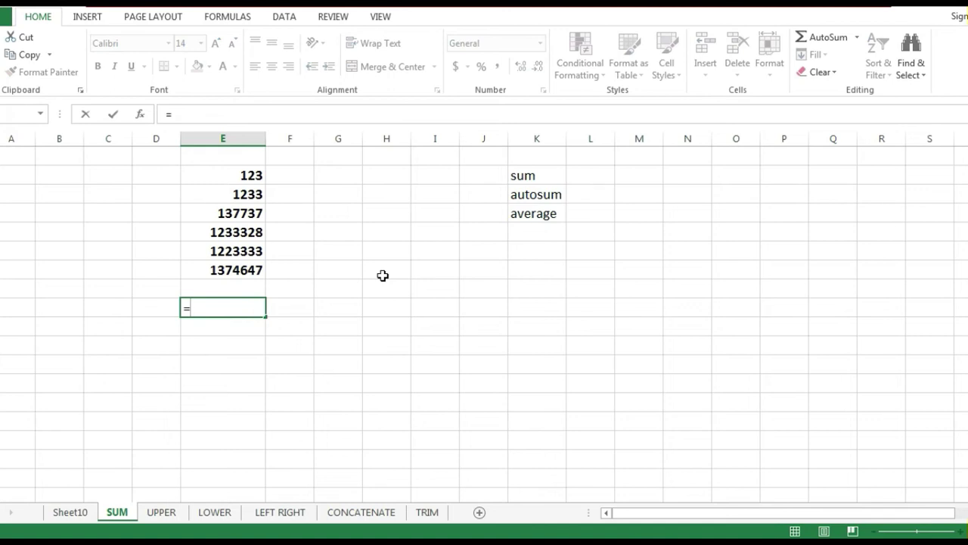
type("AVE")
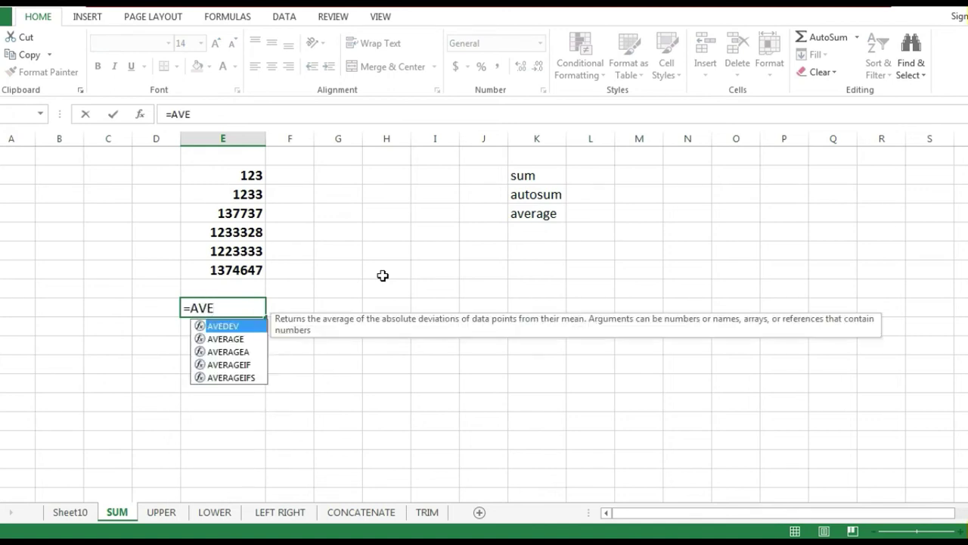
left_click(242, 338)
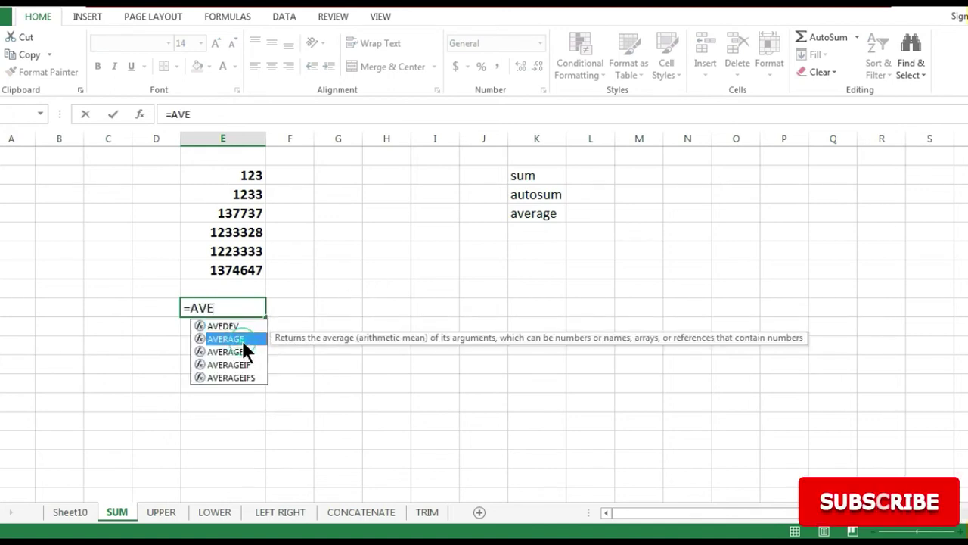
double_click(242, 341)
left_click_drag(238, 175, 236, 269)
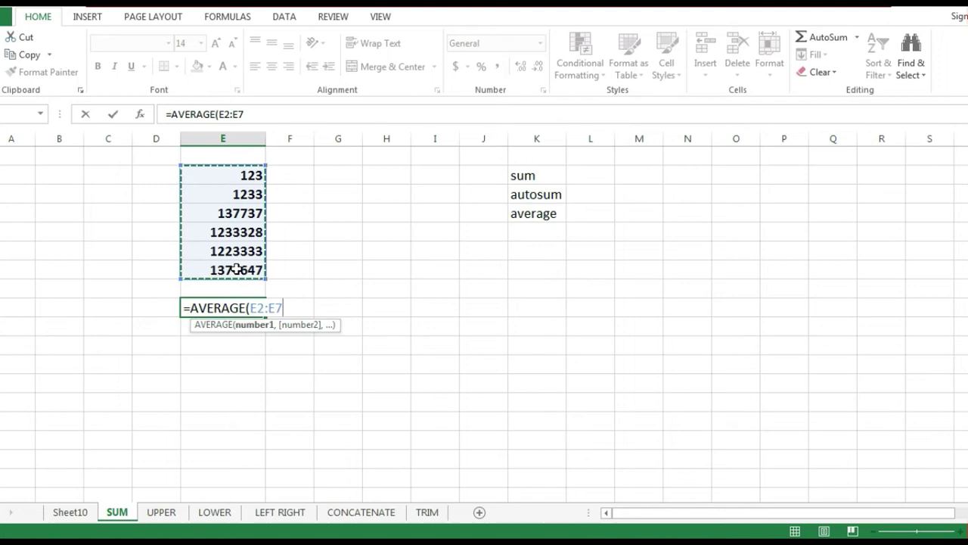
type(")")
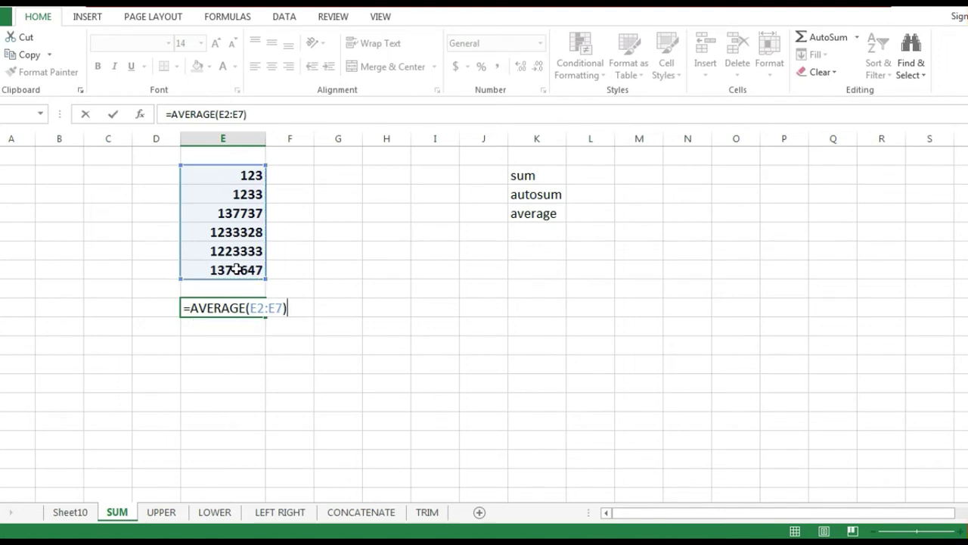
key("ctrl+Return")
left_click(276, 363)
left_click(250, 311)
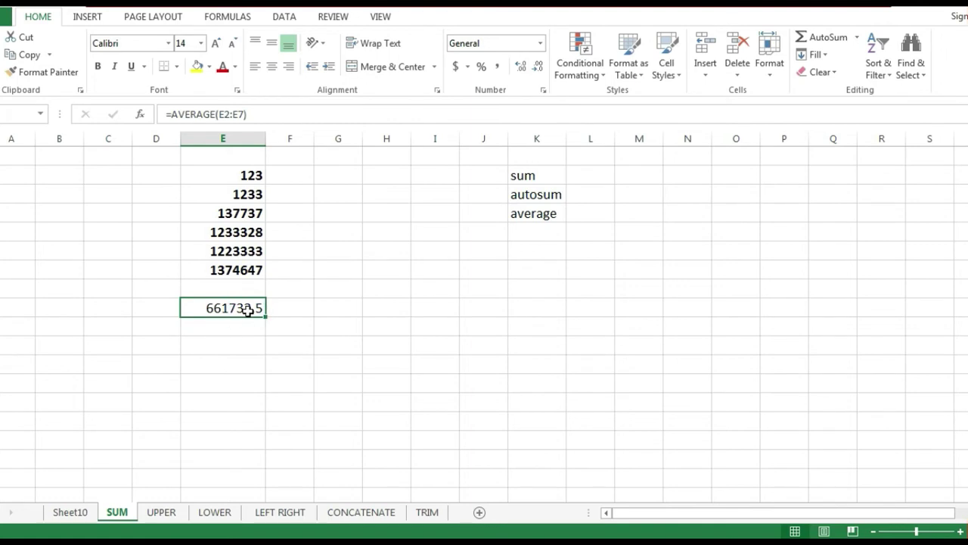
key("Delete")
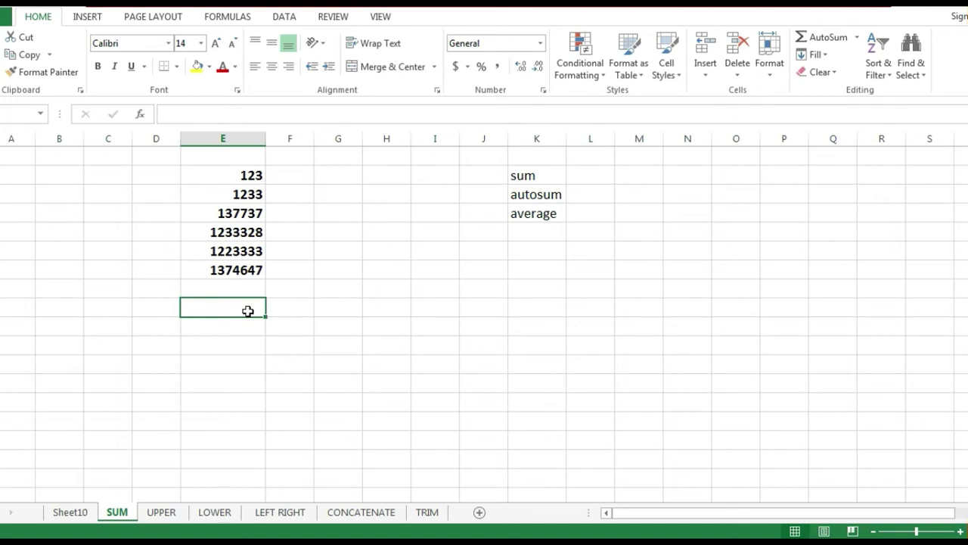
- On the UPPER sheet, enter =UPPER(E5) in E7 to capitalise the quick brown fox sentence
key("ctrl+Page_Down")
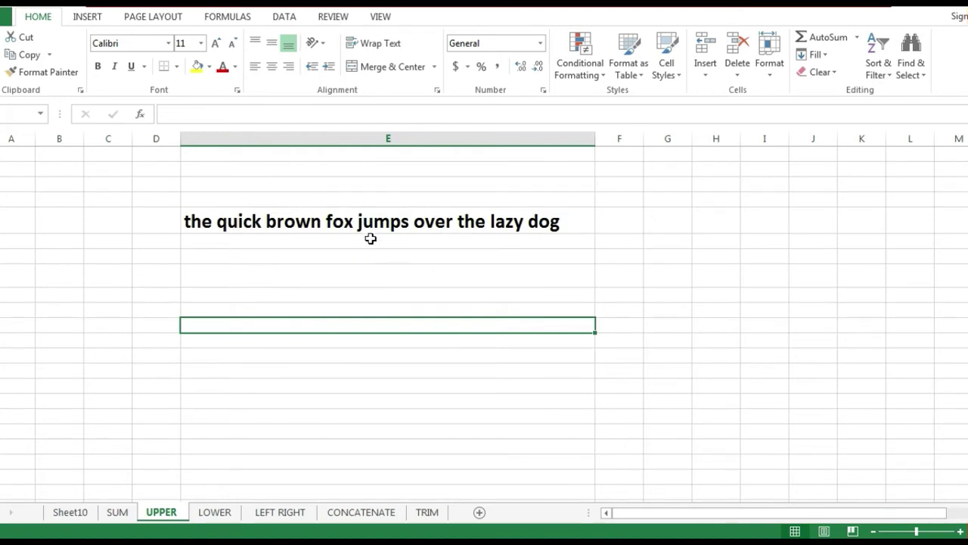
left_click(309, 225)
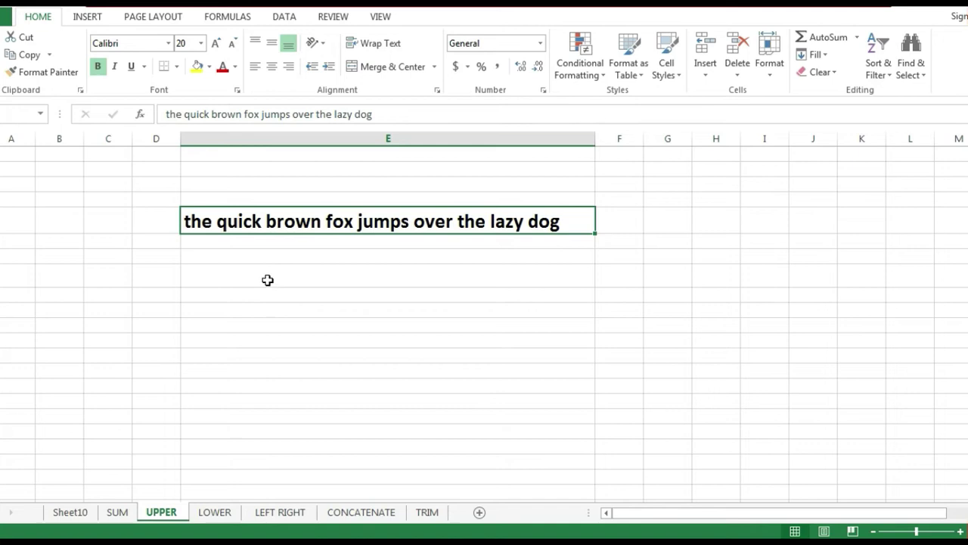
left_click(241, 276)
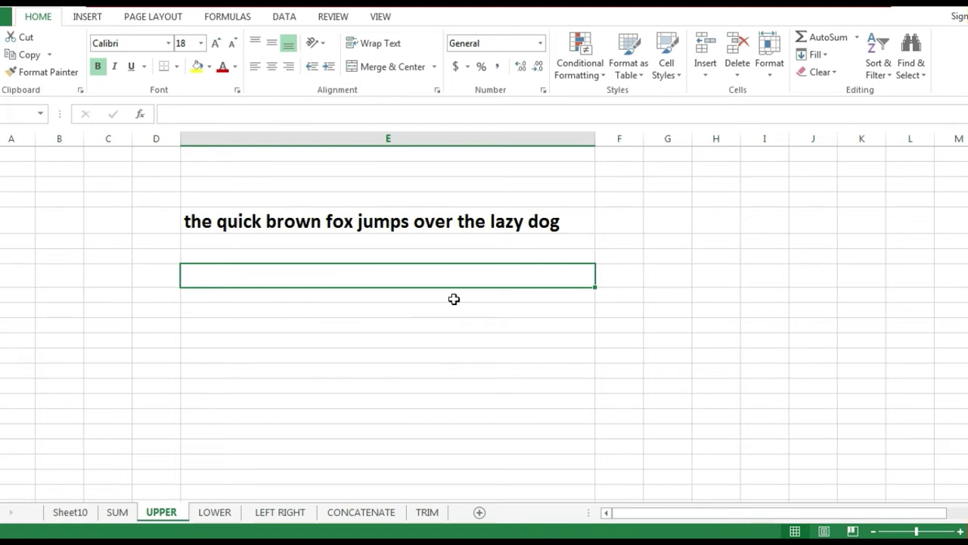
type("=")
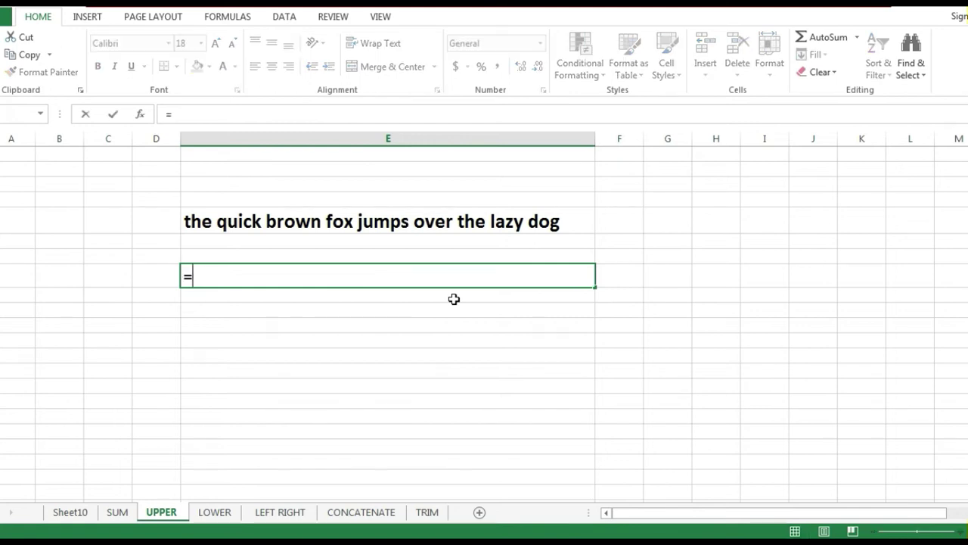
type("UPPER")
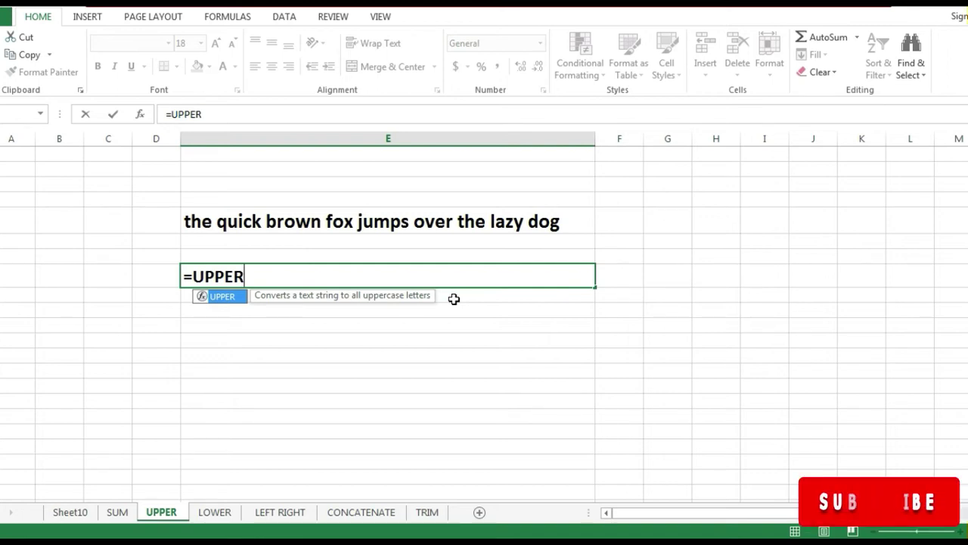
type("(")
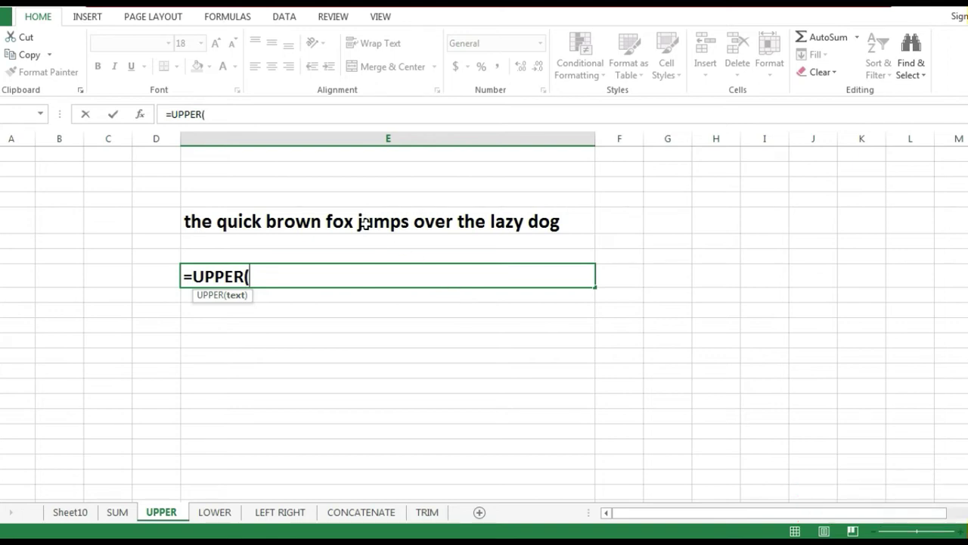
left_click(364, 223)
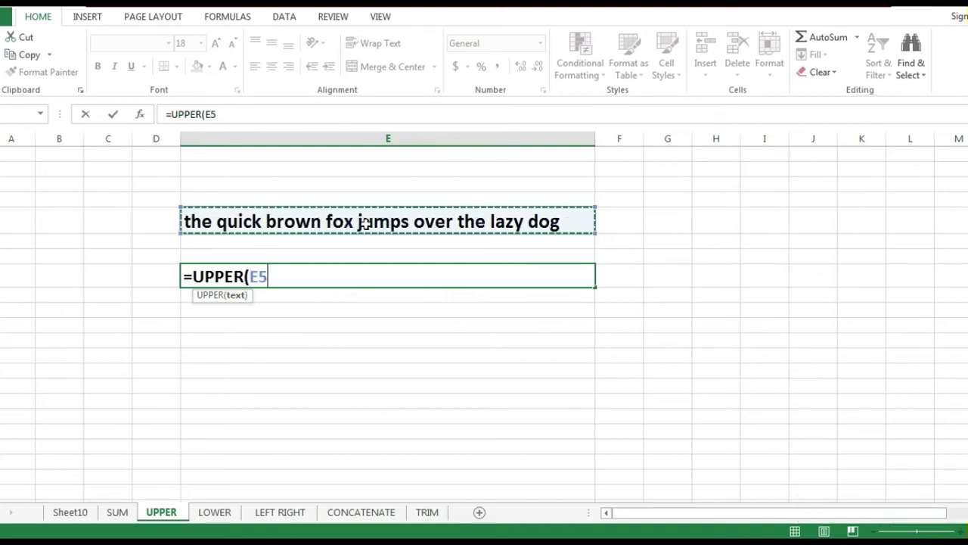
type(")")
key("Return")
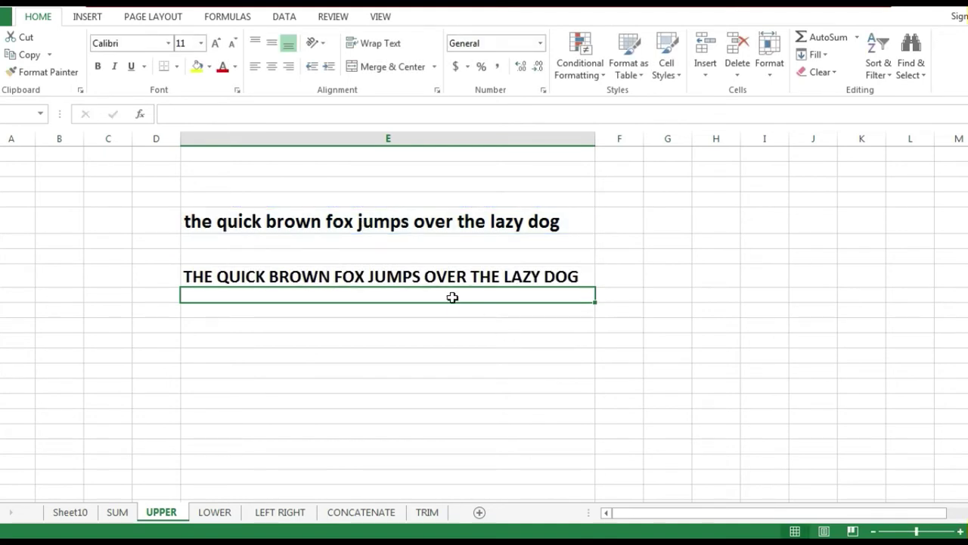
left_click(422, 274)
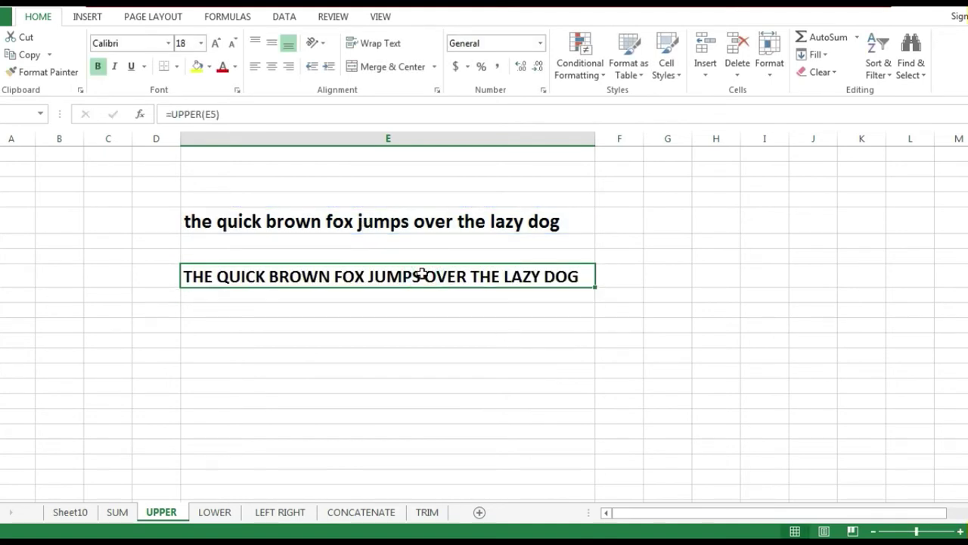
- Retype =UPPER(E5) in E7 and highlight the formula in the formula bar
type("=")
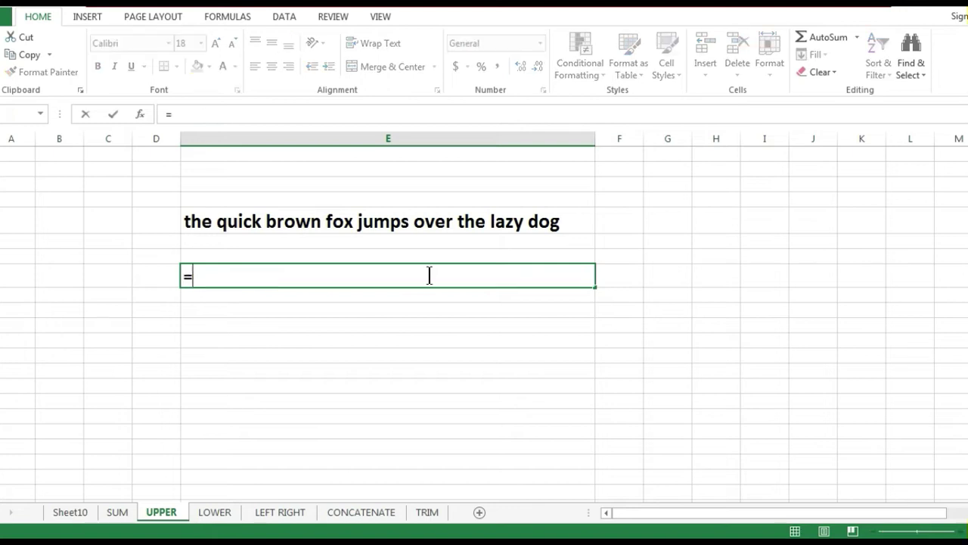
key("BackSpace")
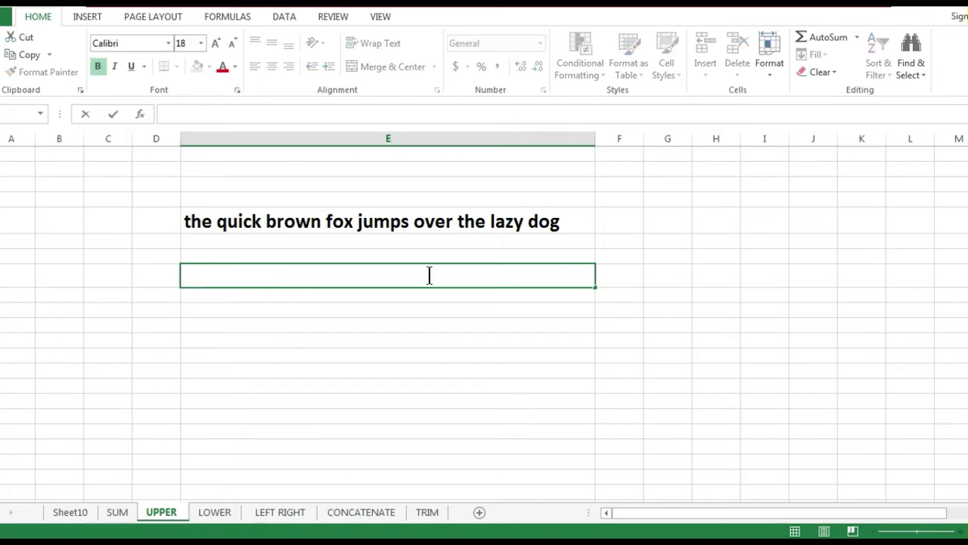
type("=UPPER")
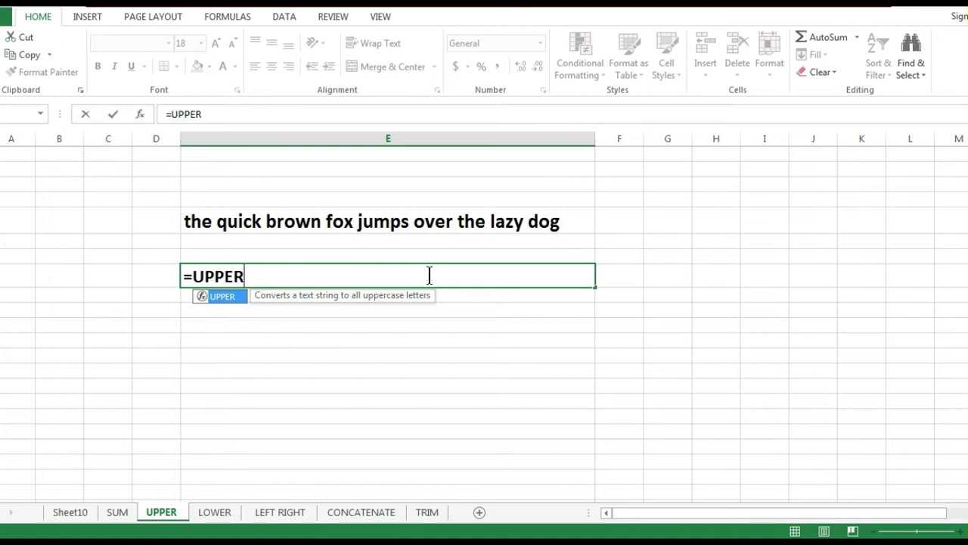
type("(")
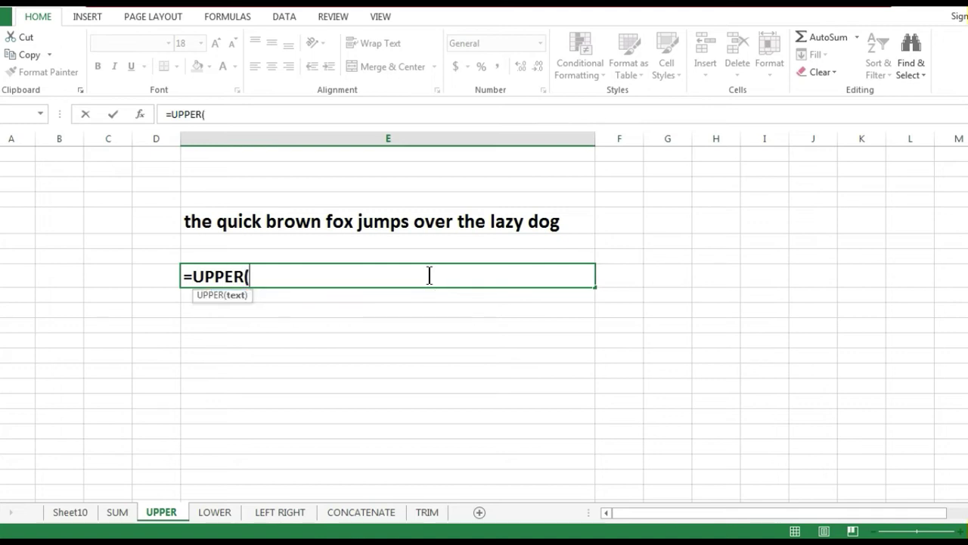
left_click(403, 222)
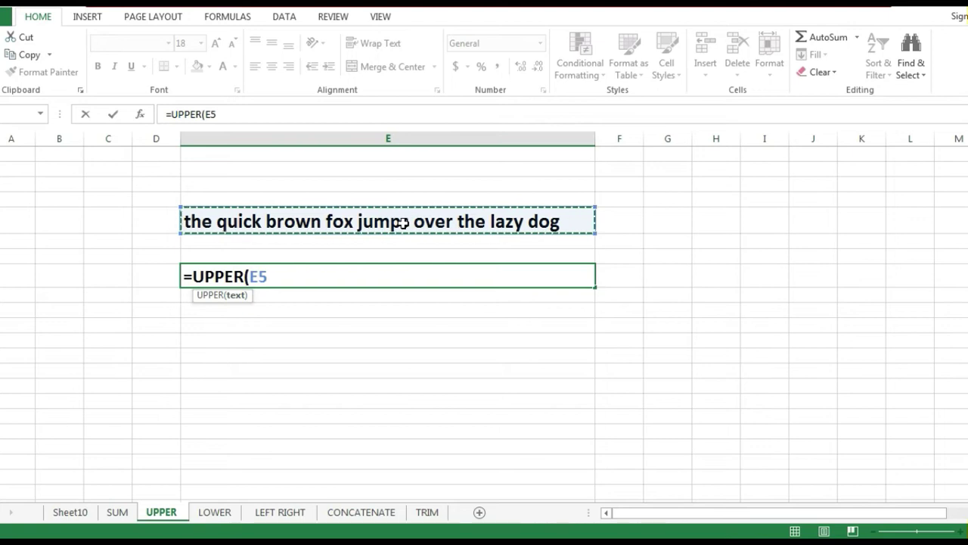
type(")")
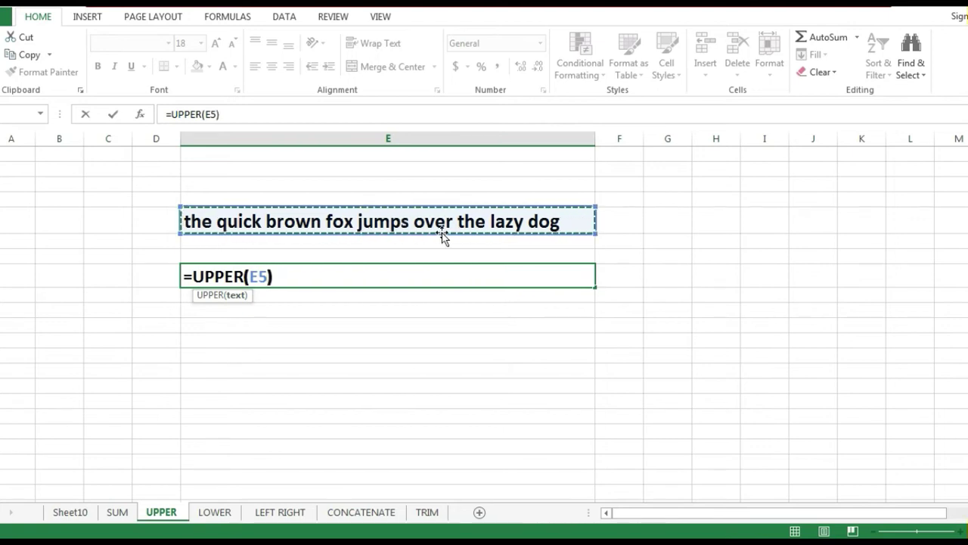
key("Return")
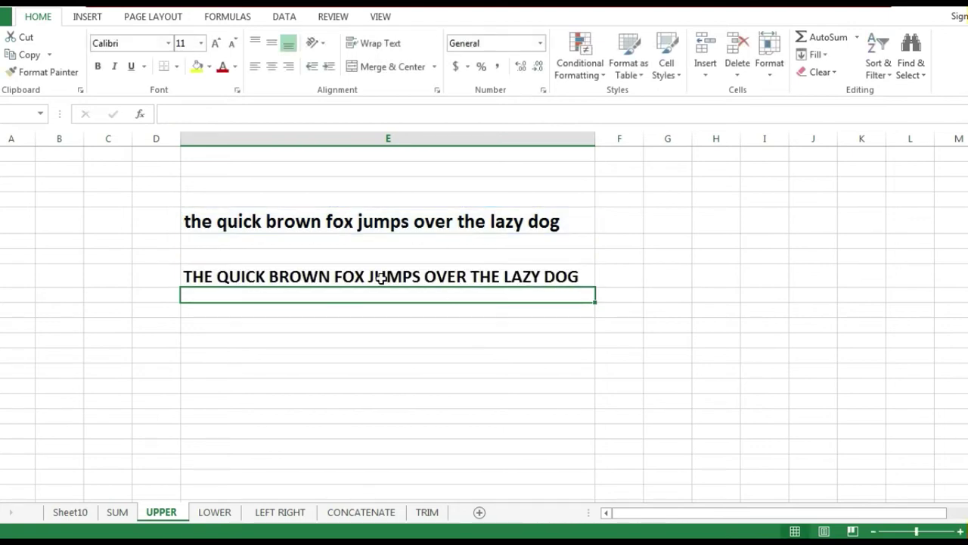
left_click(384, 277)
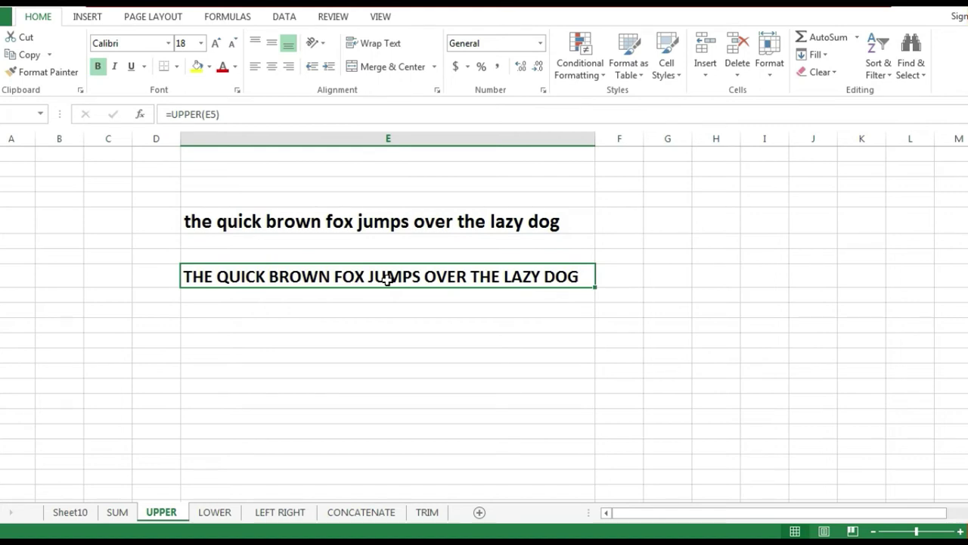
left_click(389, 342)
left_click(383, 277)
left_click_drag(239, 113, 144, 121)
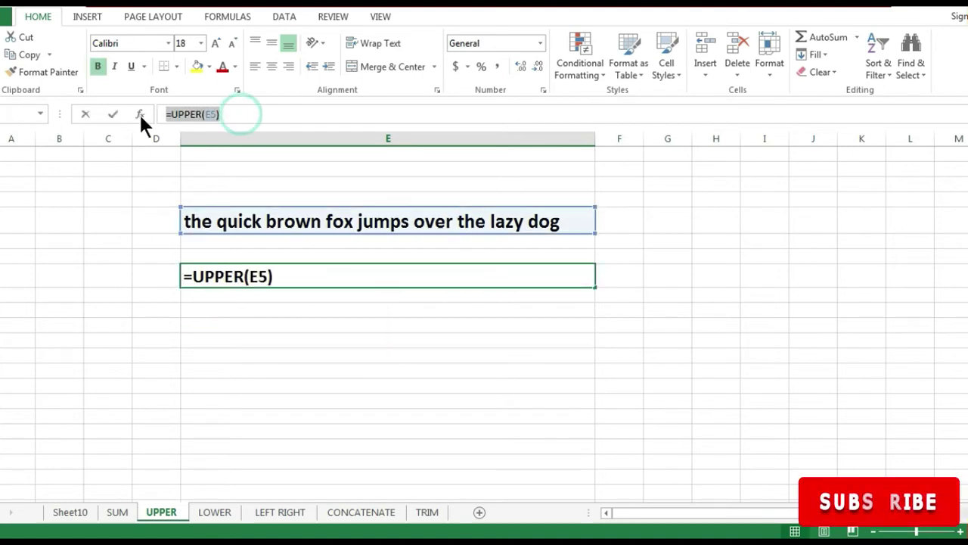
- Copy E7 and paste it back as values, replacing =UPPER(E5) with plain text
key("Escape")
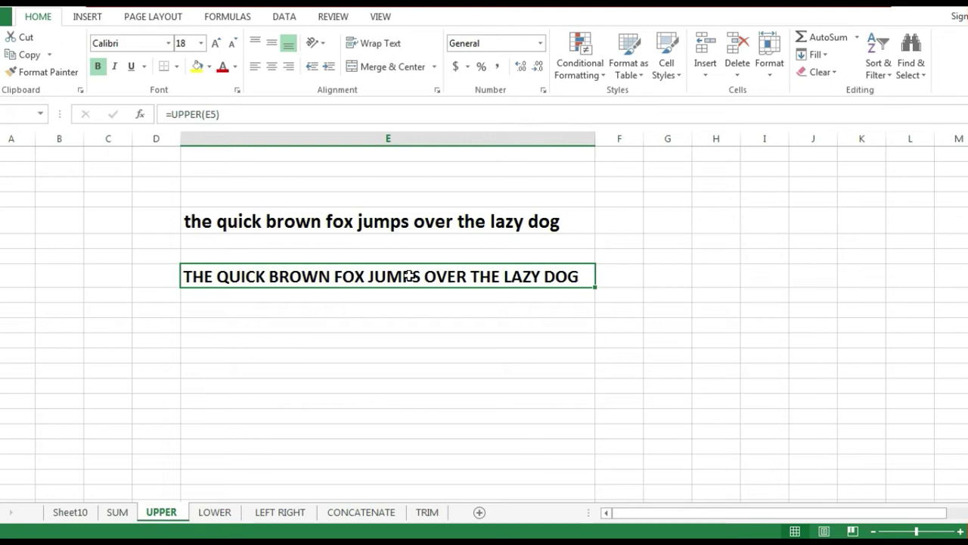
right_click(409, 277)
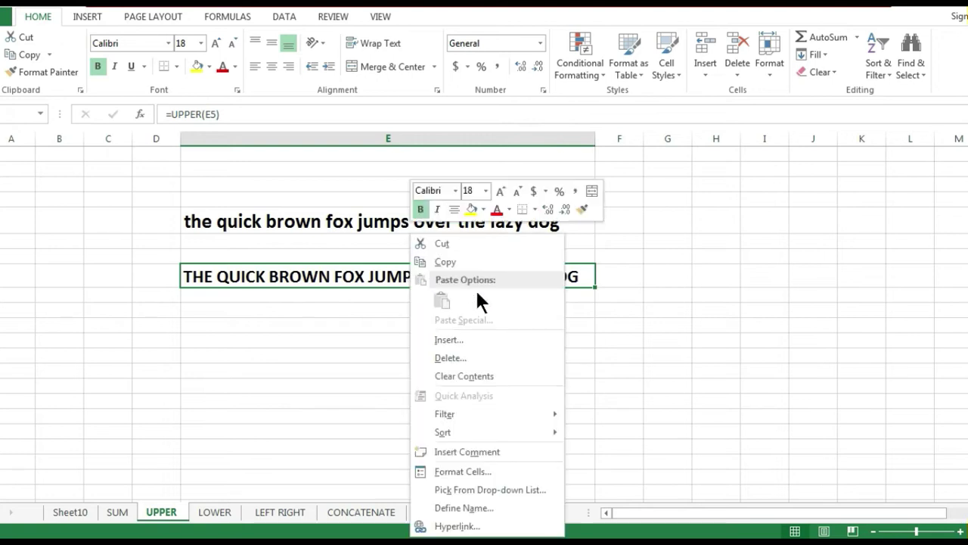
left_click(453, 254)
right_click(369, 277)
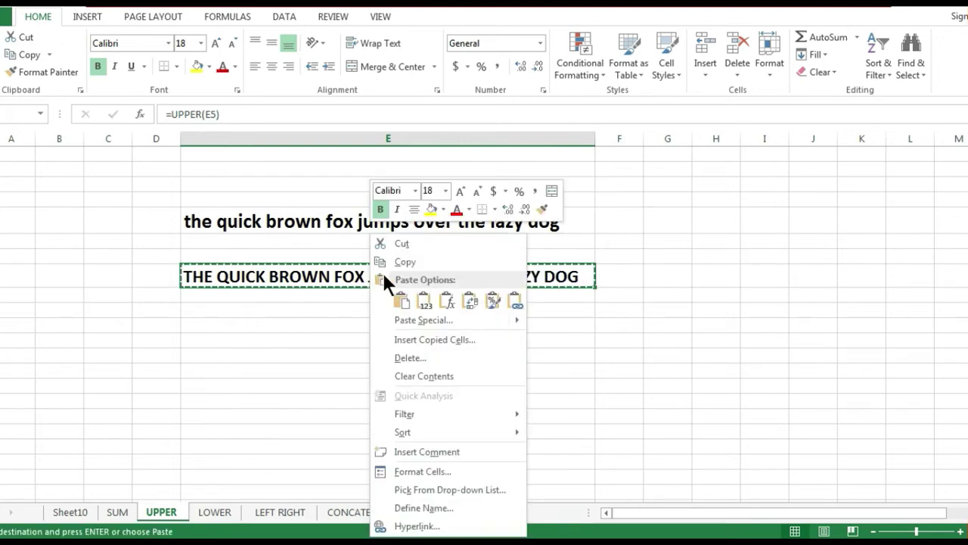
left_click(423, 303)
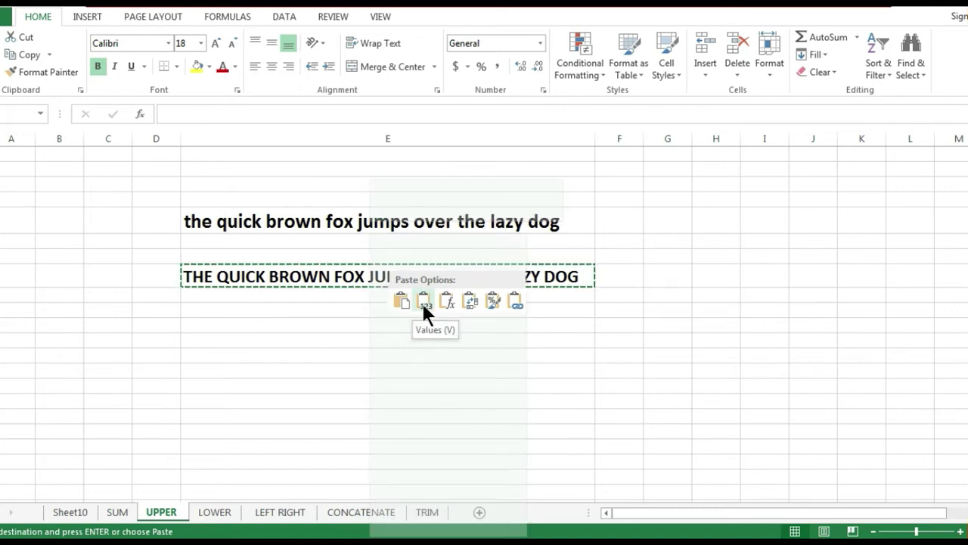
key("Return")
- Inspect E7 in the formula bar to confirm it now holds plain text
left_click(381, 328)
left_click(371, 277)
left_click(215, 114)
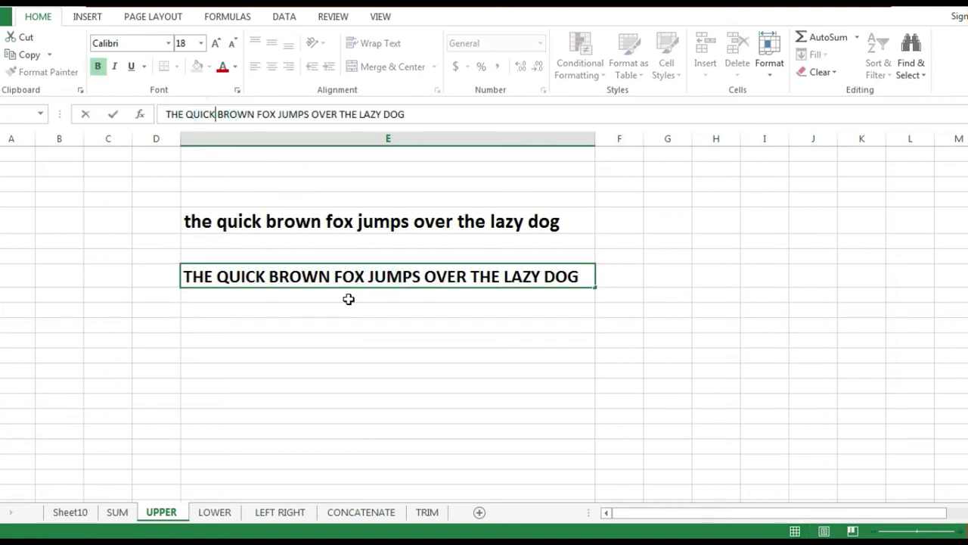
left_click(350, 320)
left_click(382, 276)
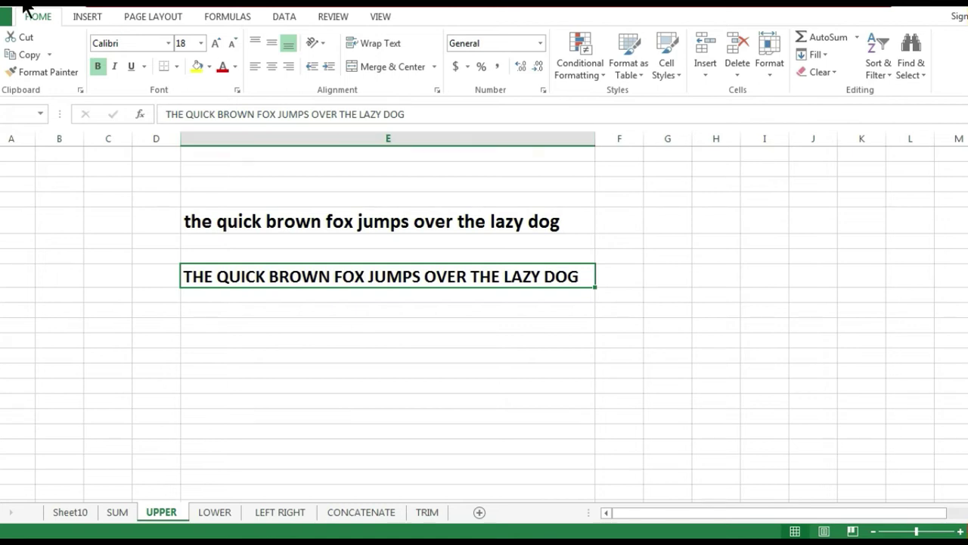
- Select E7 and copy it with Ctrl+C, then cancel the copy
left_click(248, 348)
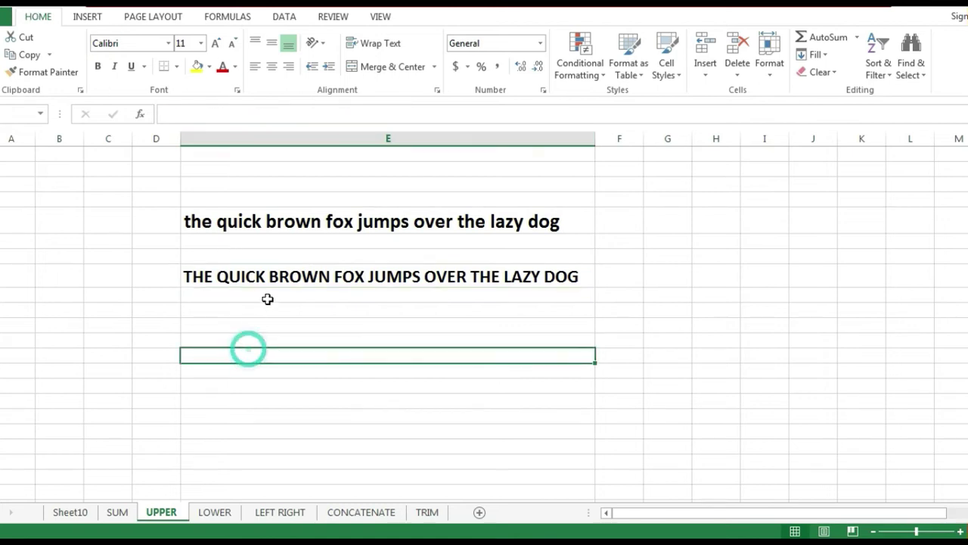
left_click(272, 281)
key("ctrl+c")
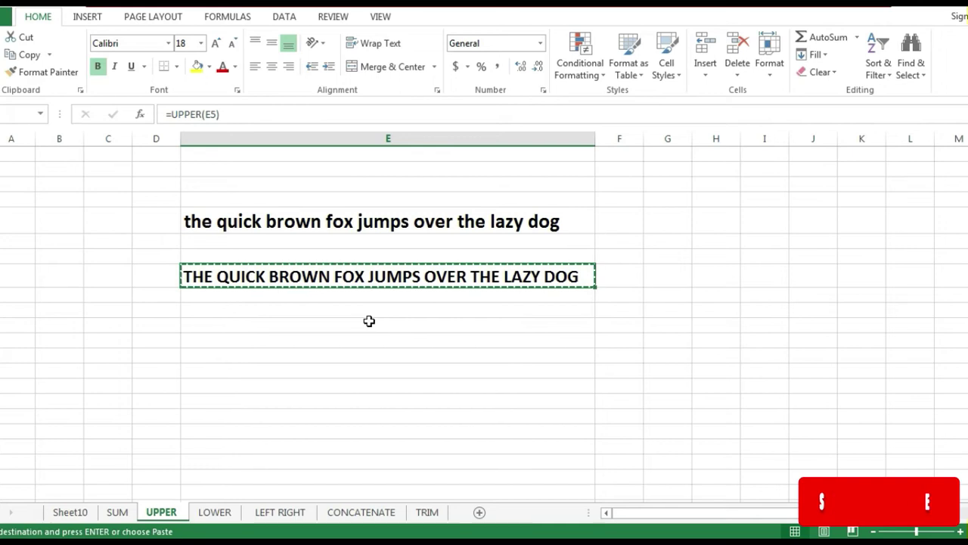
key("Escape")
left_click(369, 321)
left_click(381, 276)
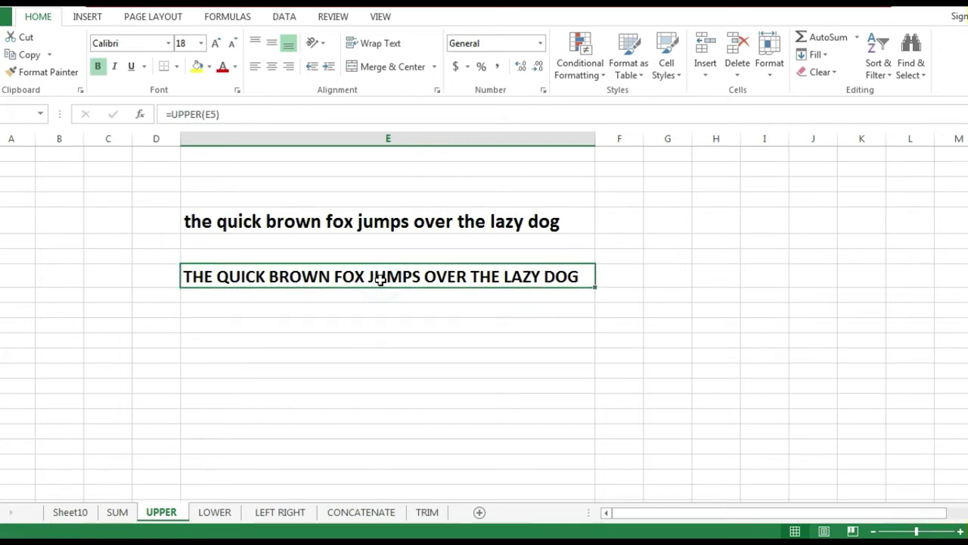
- Copy E7 and paste it over itself as values, leaving the capitalised sentence as text
right_click(378, 277)
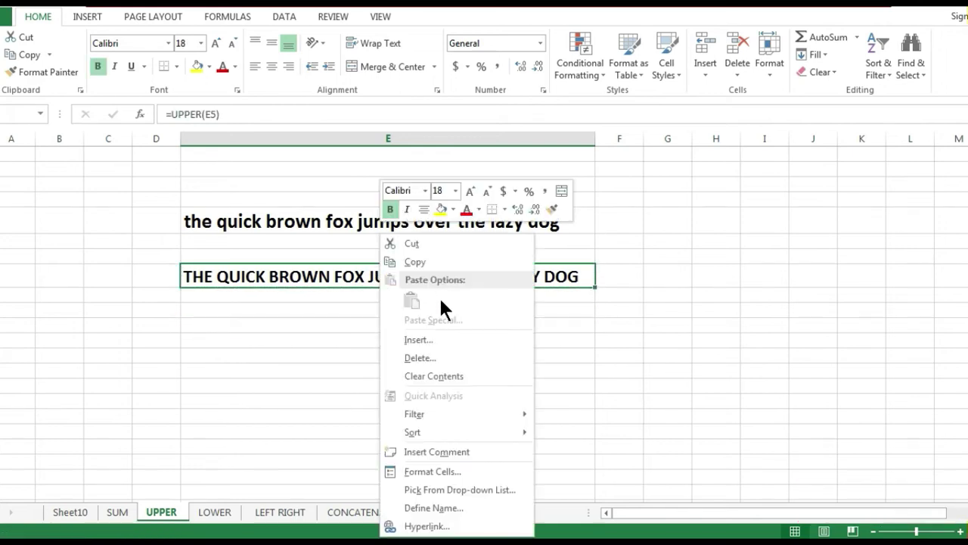
left_click(427, 261)
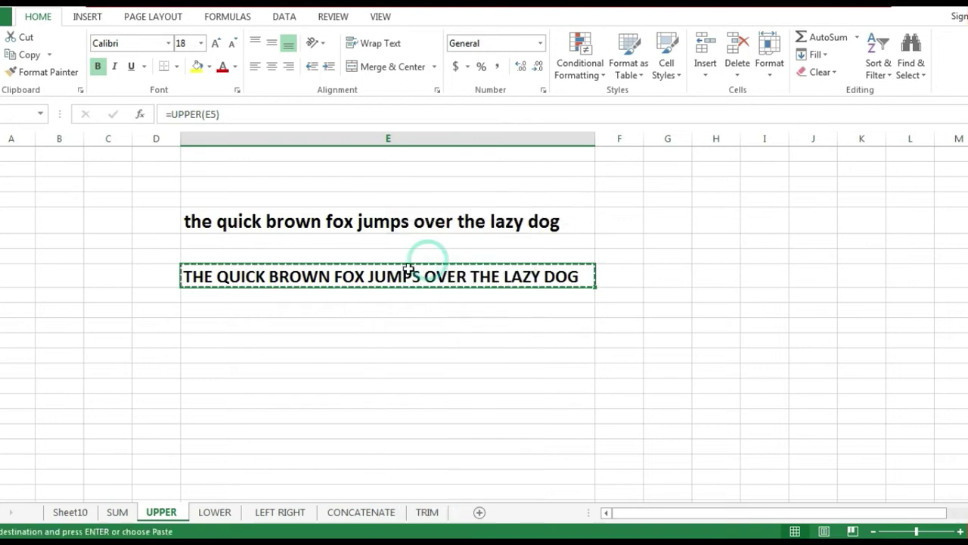
right_click(348, 275)
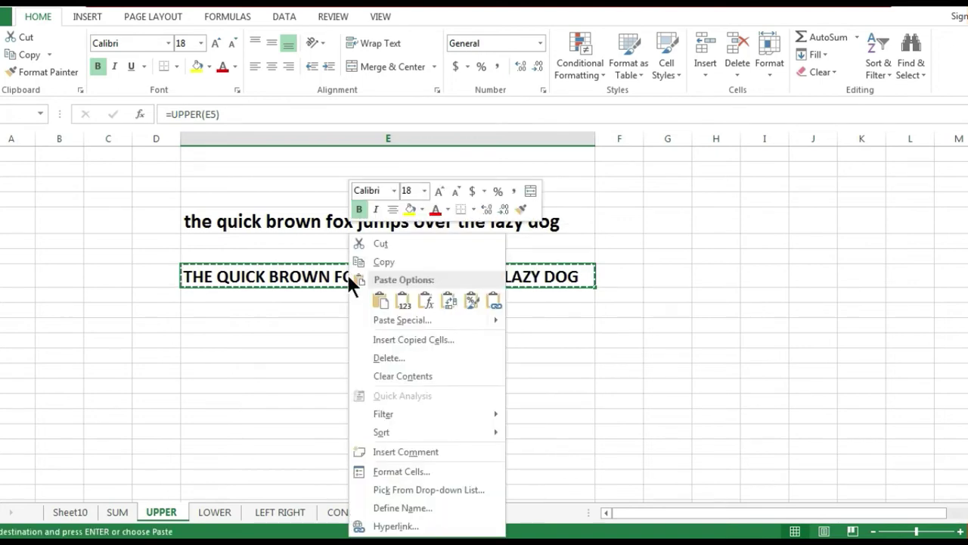
left_click(402, 302)
left_click(398, 344)
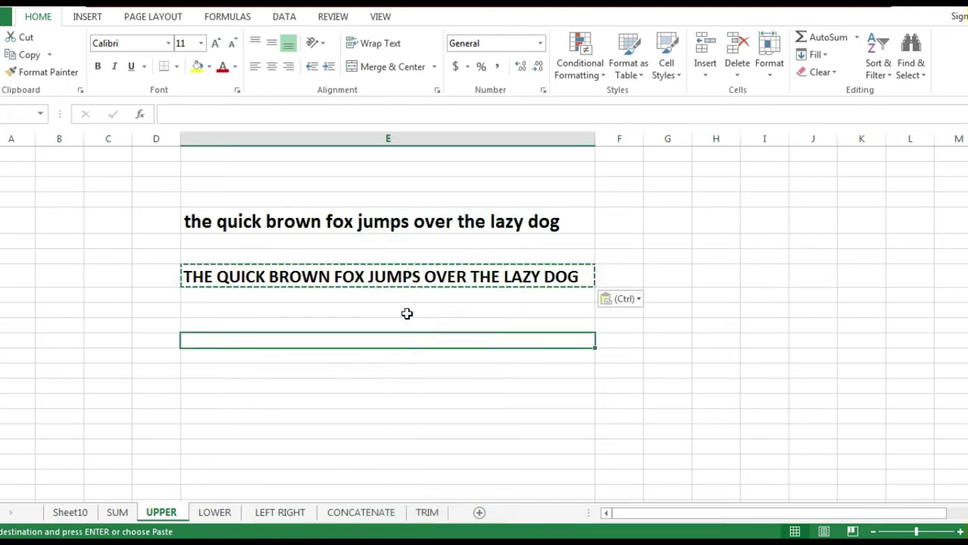
key("Escape")
left_click(415, 278)
left_click(406, 355)
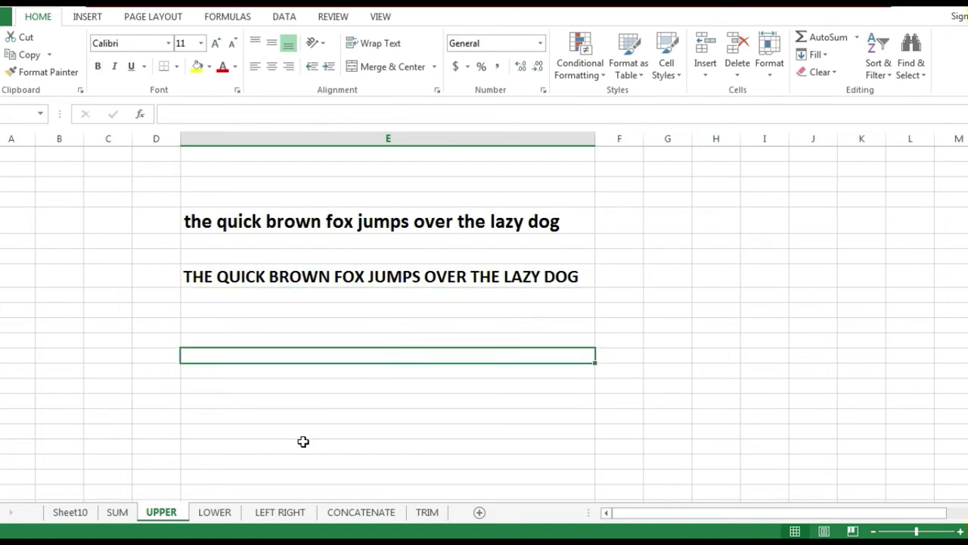
- On the LOWER sheet, enter =LOWER(E5) in E7 to lowercase the sentence
left_click(217, 513)
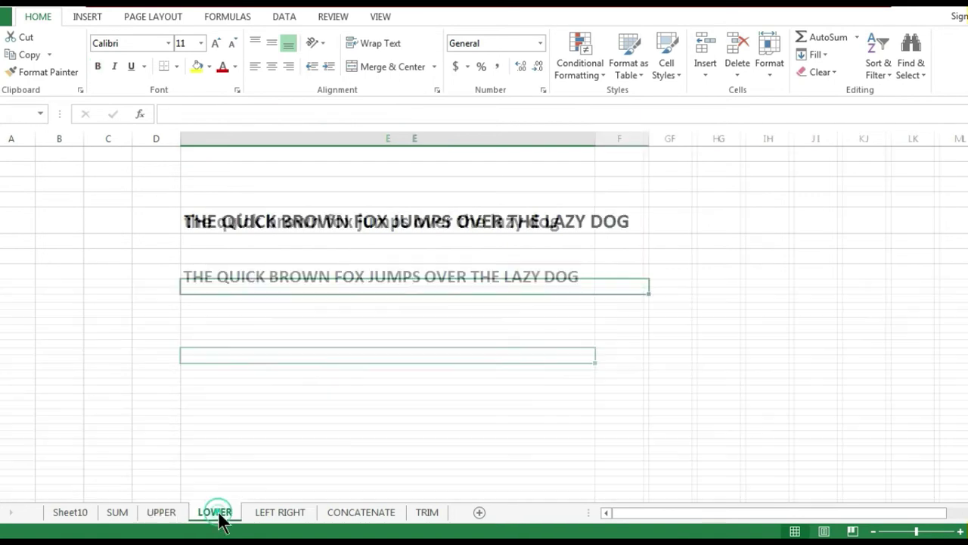
left_click(338, 221)
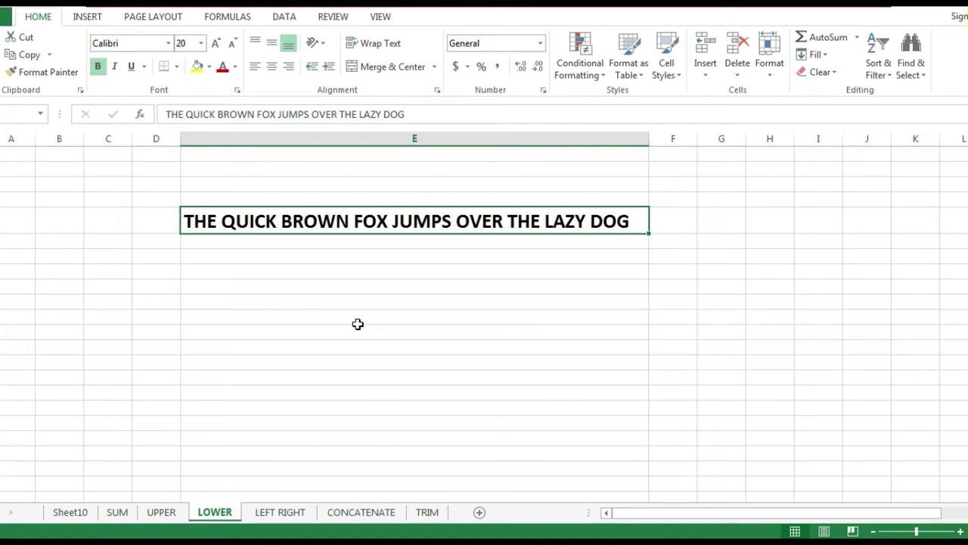
left_click(288, 270)
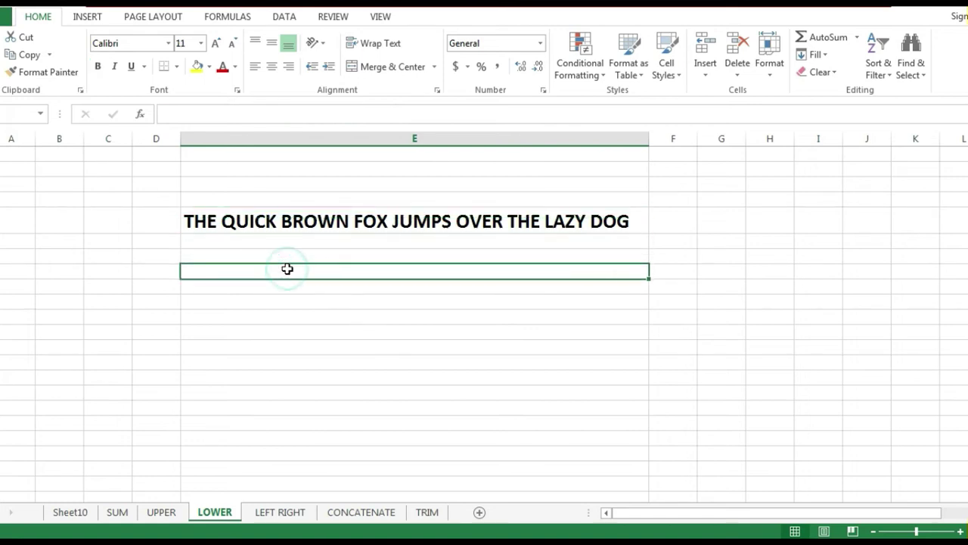
type("=")
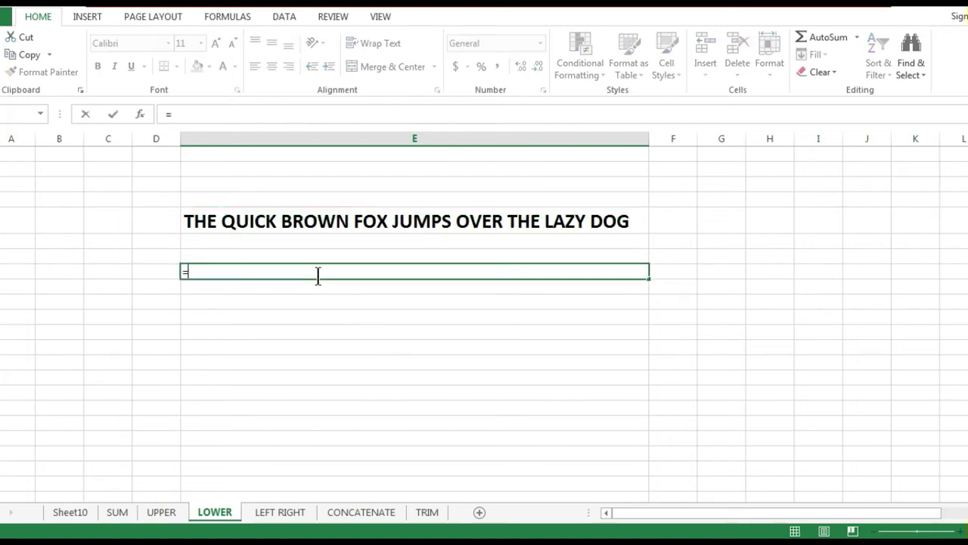
type("LOW")
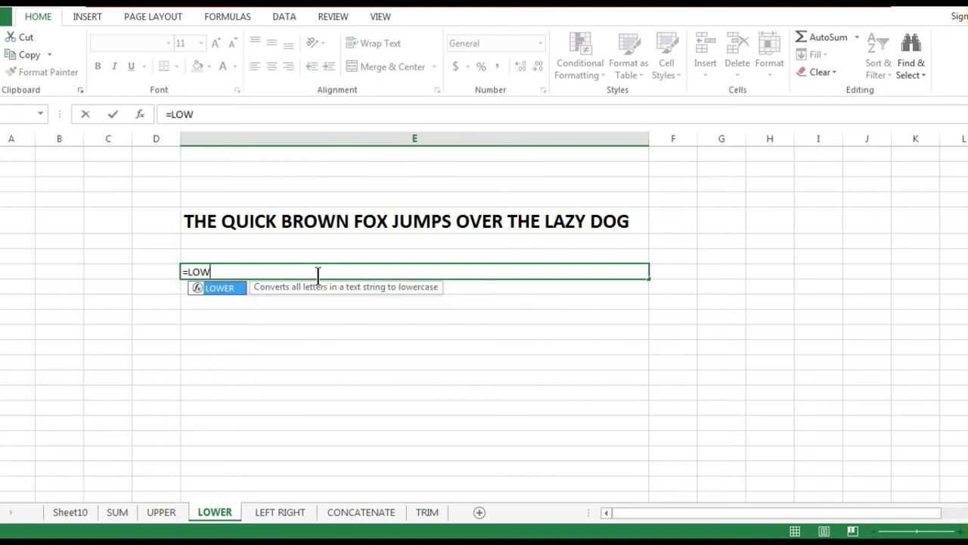
type("ER")
type("(")
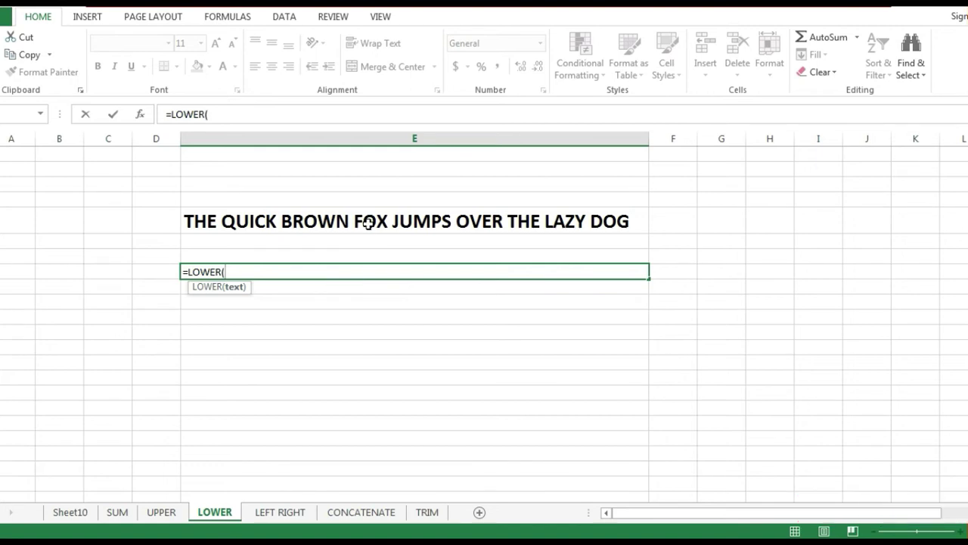
left_click(369, 222)
type(")")
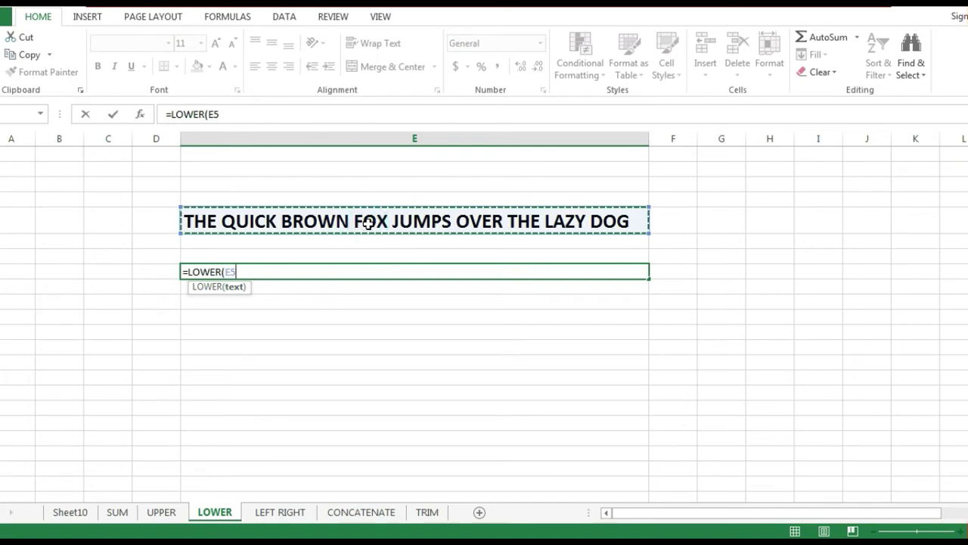
key("Return")
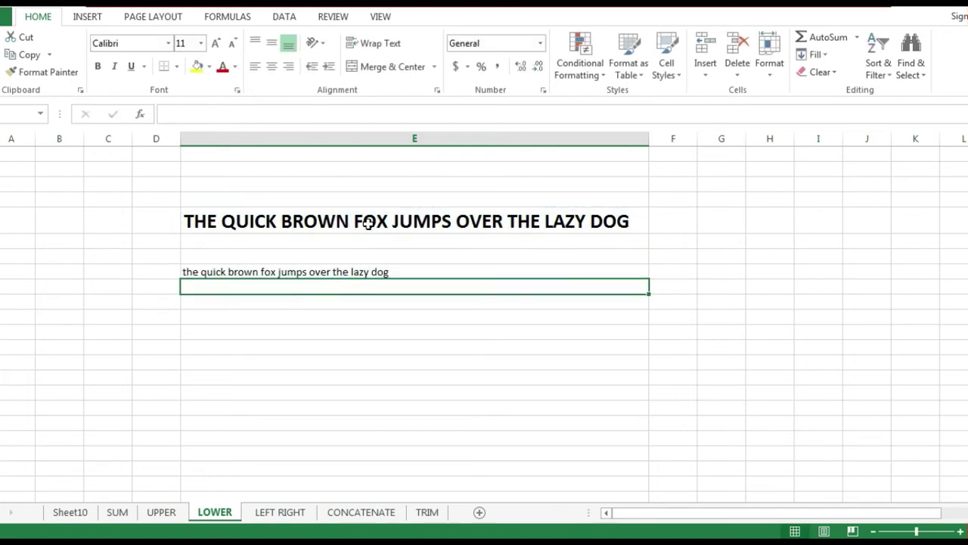
- Copy E5's bold 20-point formatting onto E7 with Format Painter
left_click(371, 221)
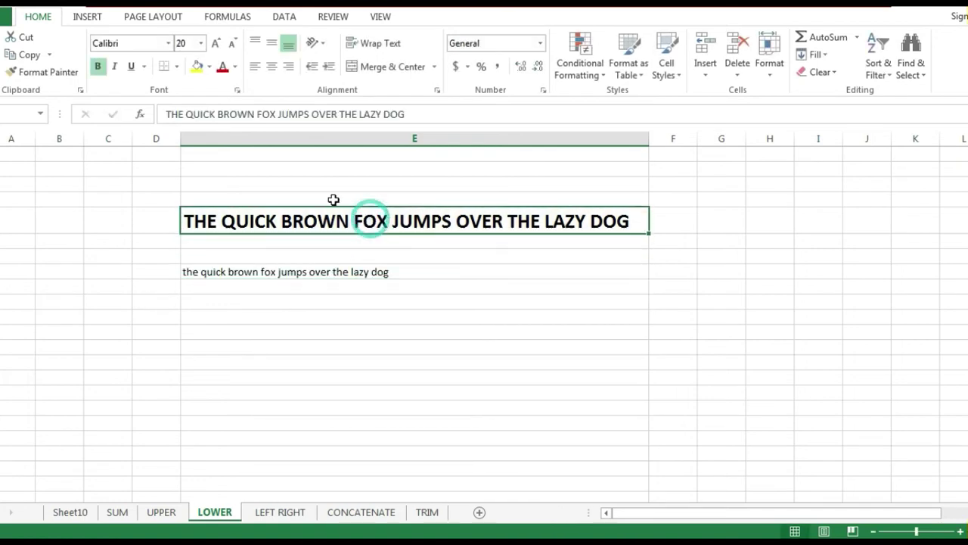
left_click(37, 73)
left_click(318, 273)
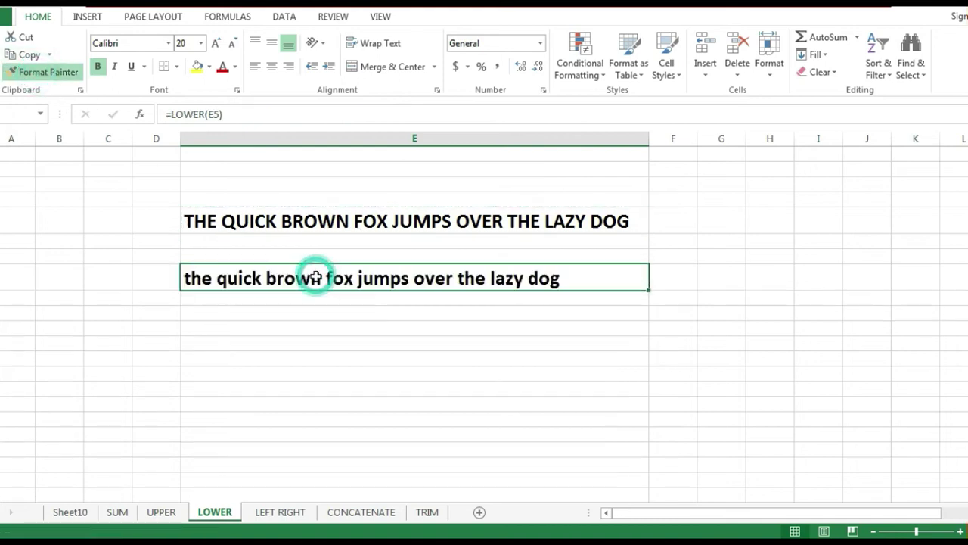
left_click(421, 352)
left_click(431, 281)
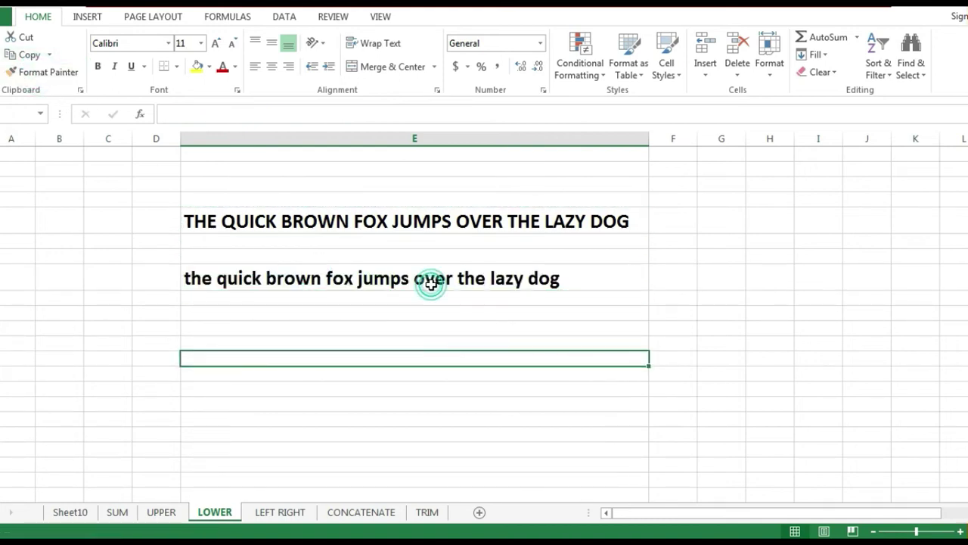
- Clear E7 and re-enter =LOWER(E5) in it
key("Delete")
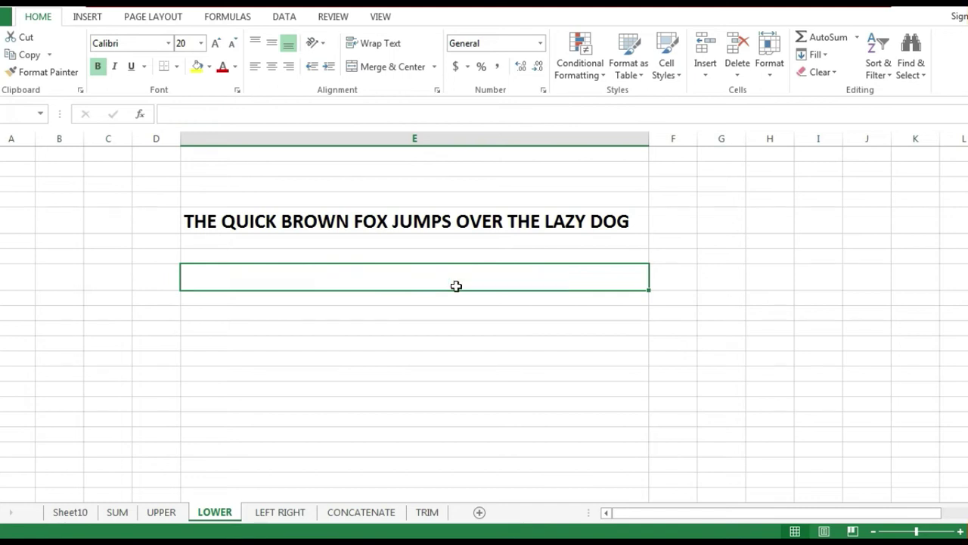
type("=")
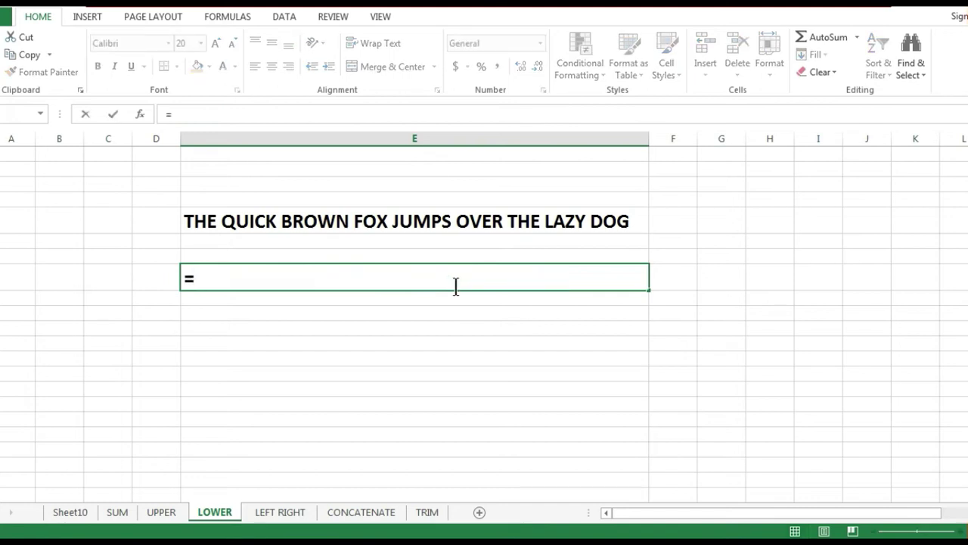
type("LOWER")
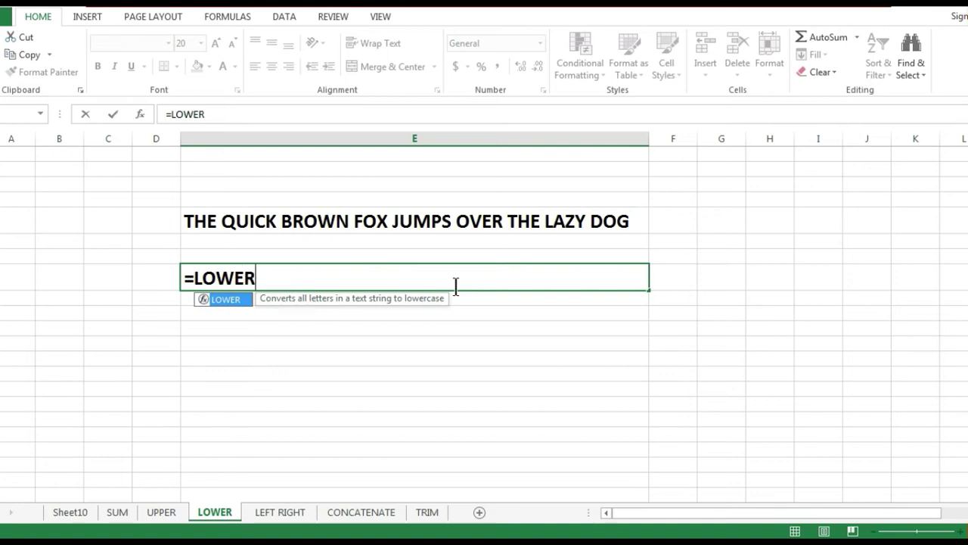
type("(")
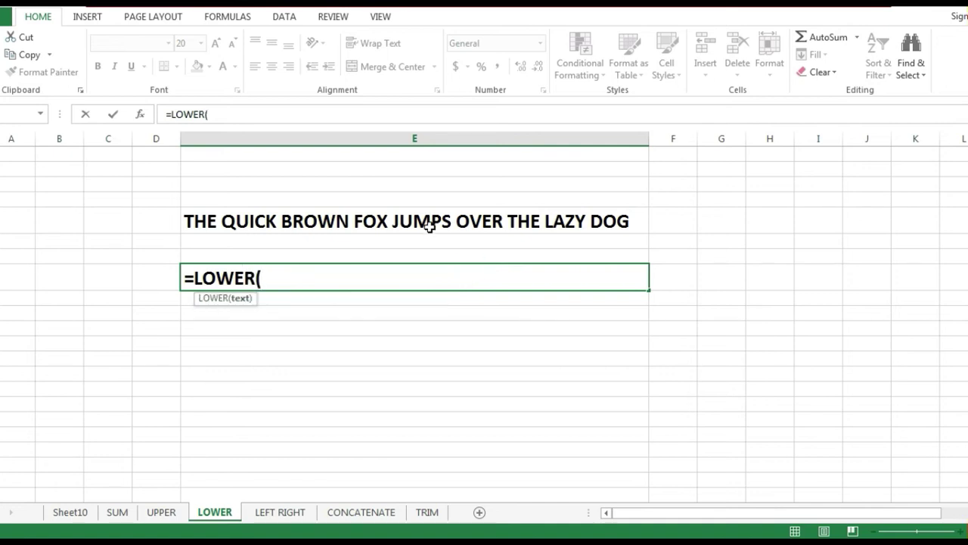
left_click(429, 226)
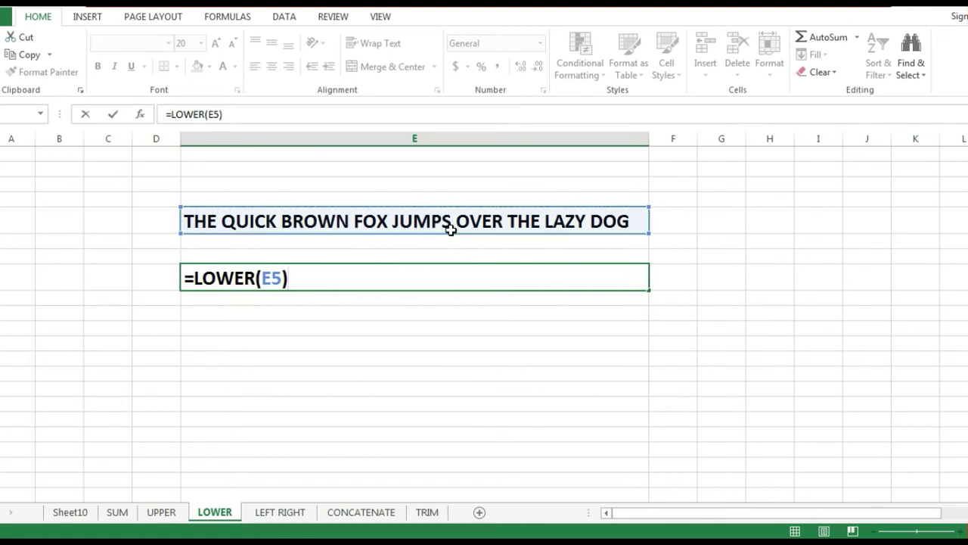
key("Return")
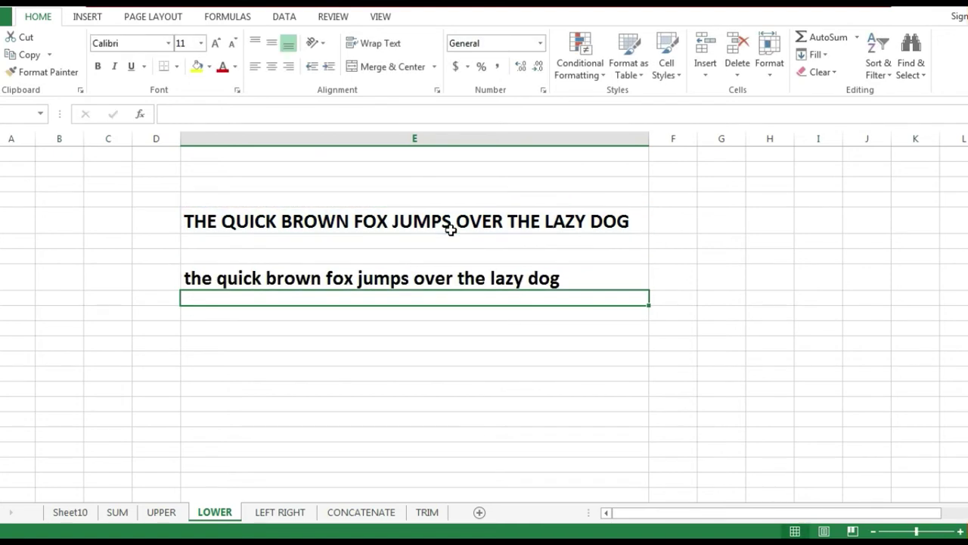
- Copy E7 and paste it back onto itself as values, leaving plain lowercase text
left_click(418, 281)
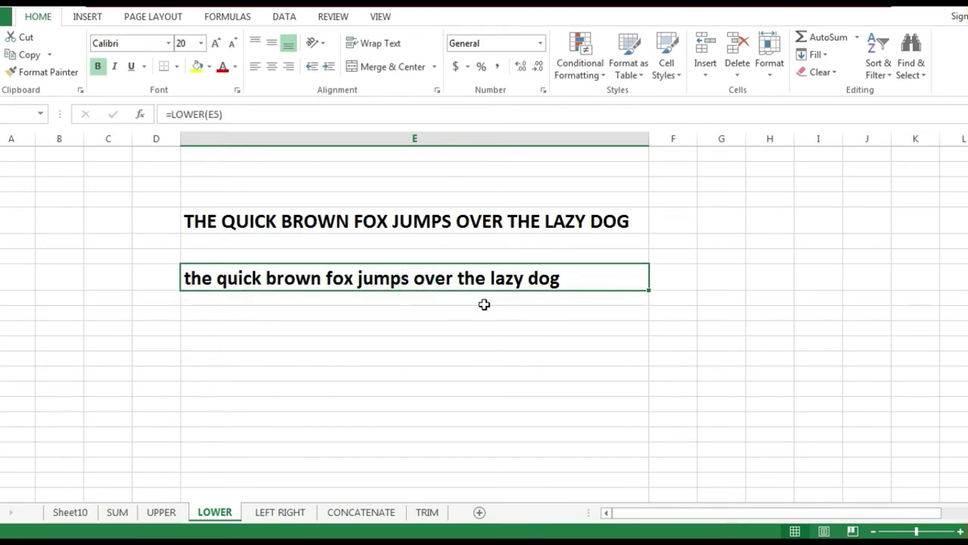
right_click(428, 280)
left_click(474, 259)
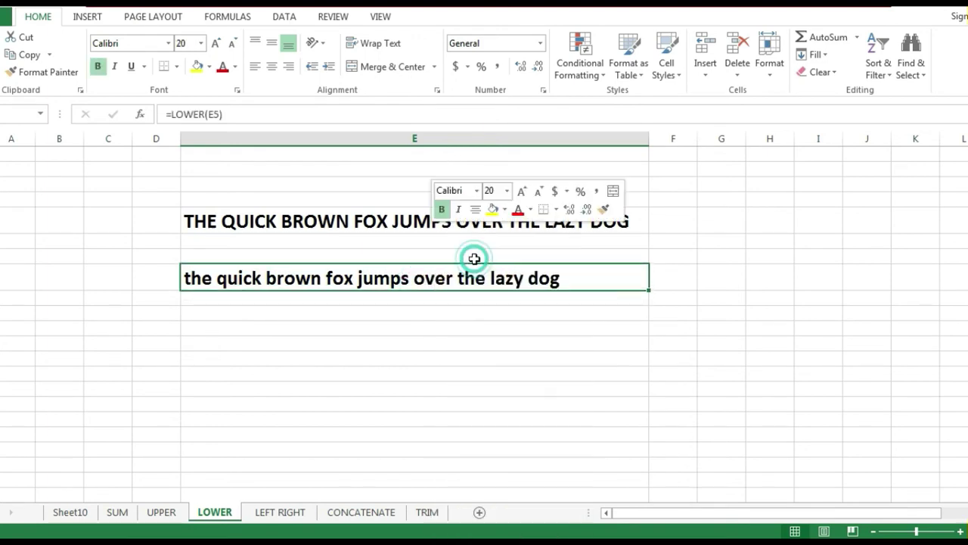
right_click(409, 277)
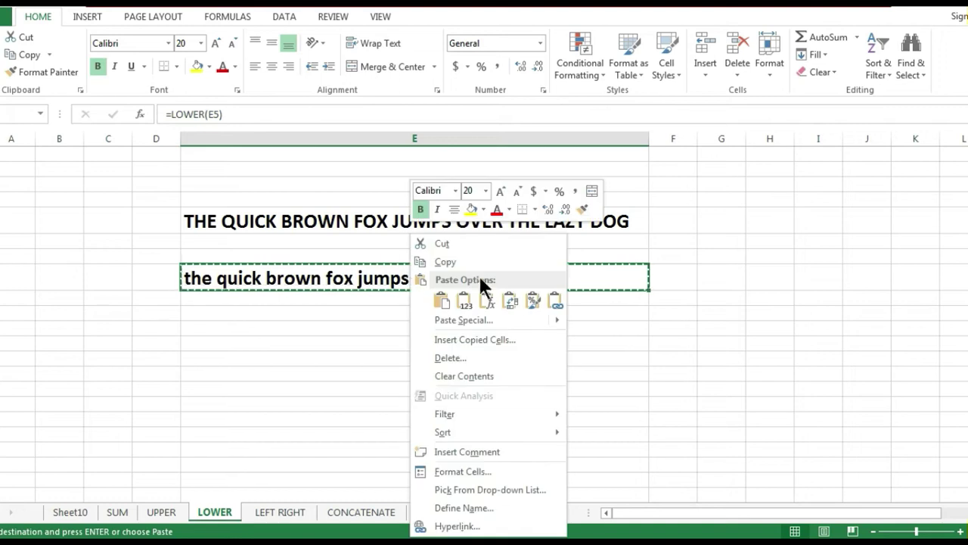
left_click(463, 299)
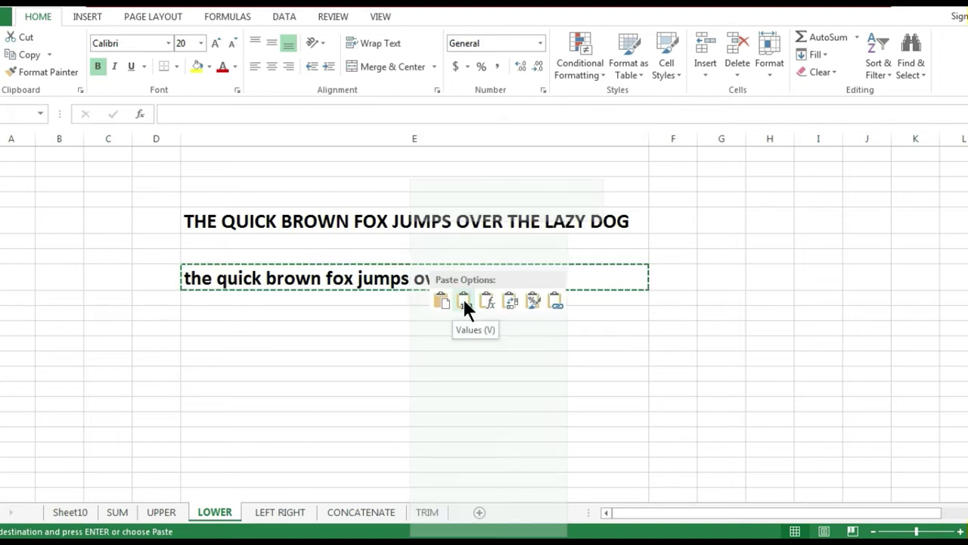
left_click(370, 356)
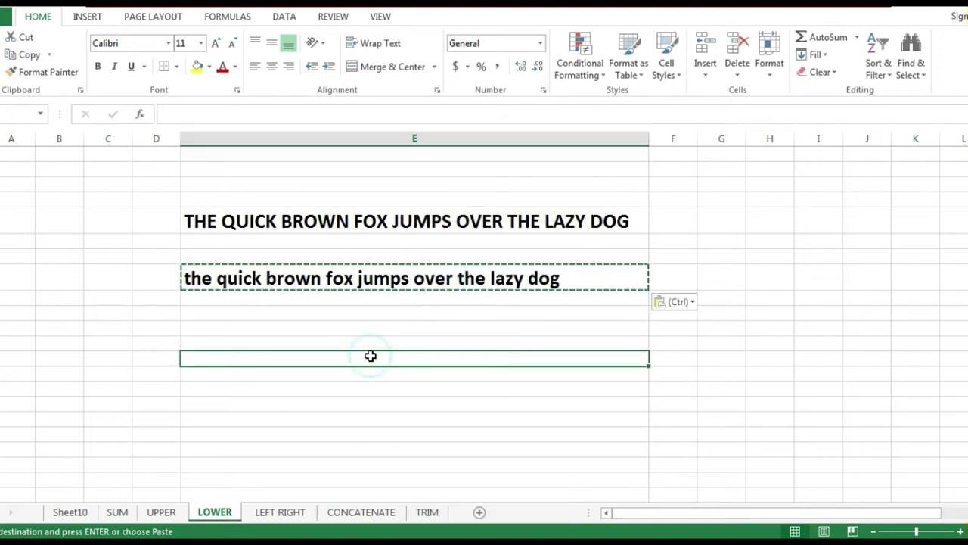
key("Escape")
left_click(408, 279)
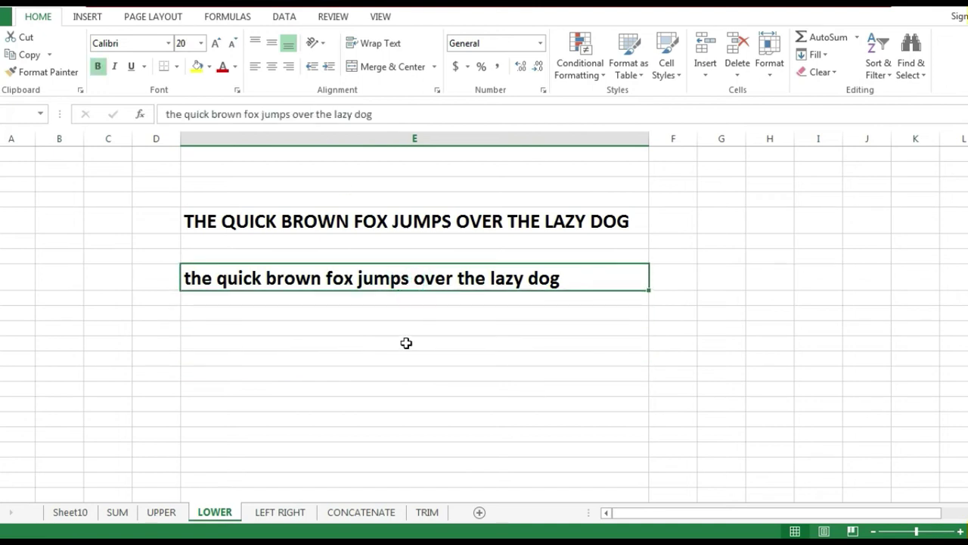
left_click(406, 343)
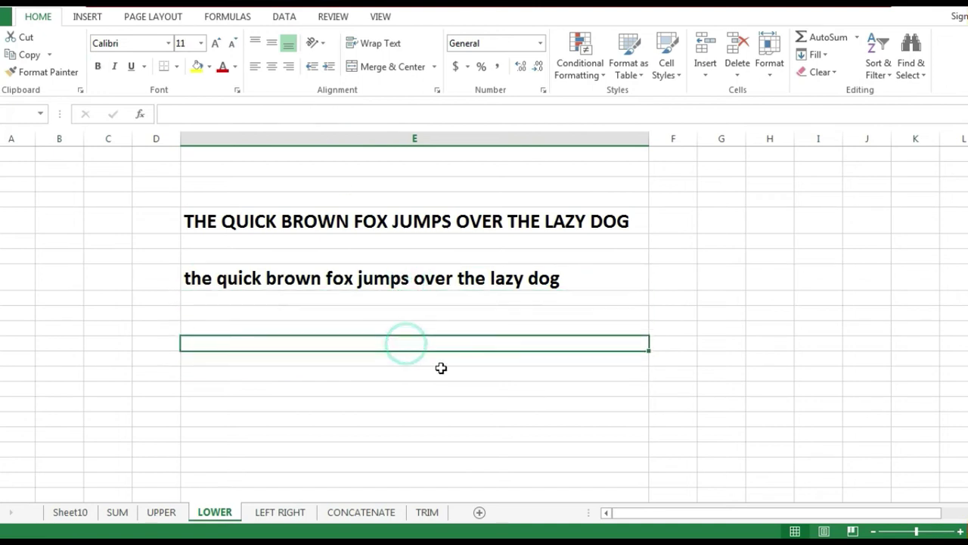
- On the LEFT RIGHT sheet, enter =LEFT(E5,10) in E7 to extract 'the quick'
left_click(300, 512)
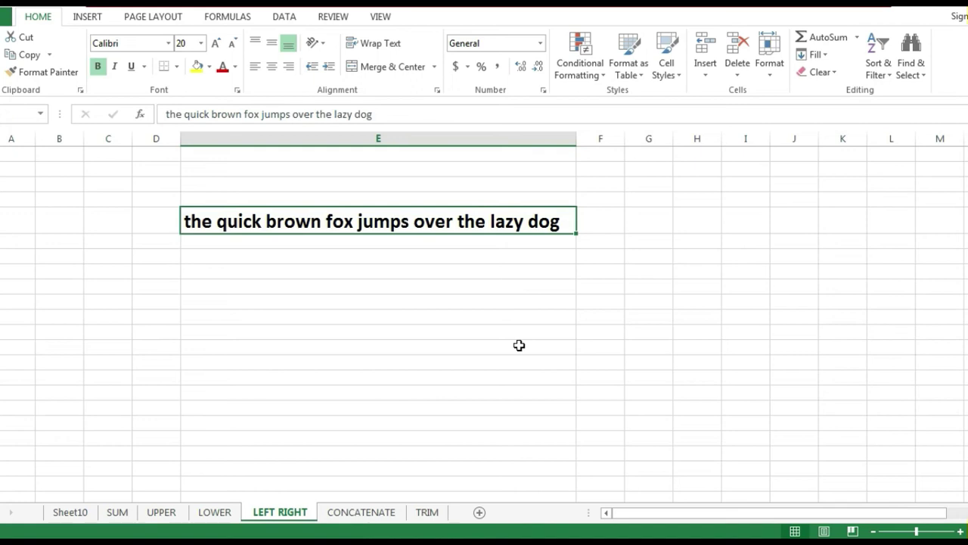
left_click(415, 376)
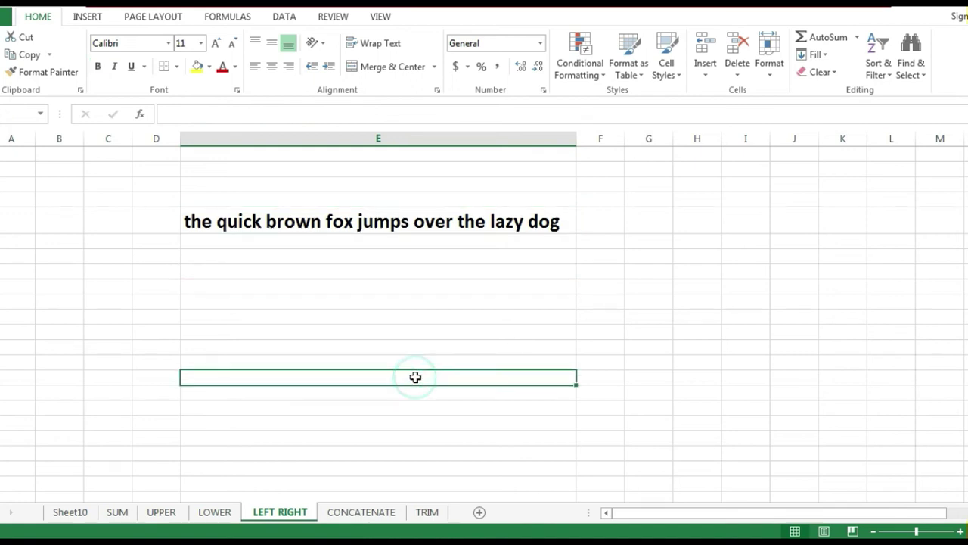
left_click(267, 300)
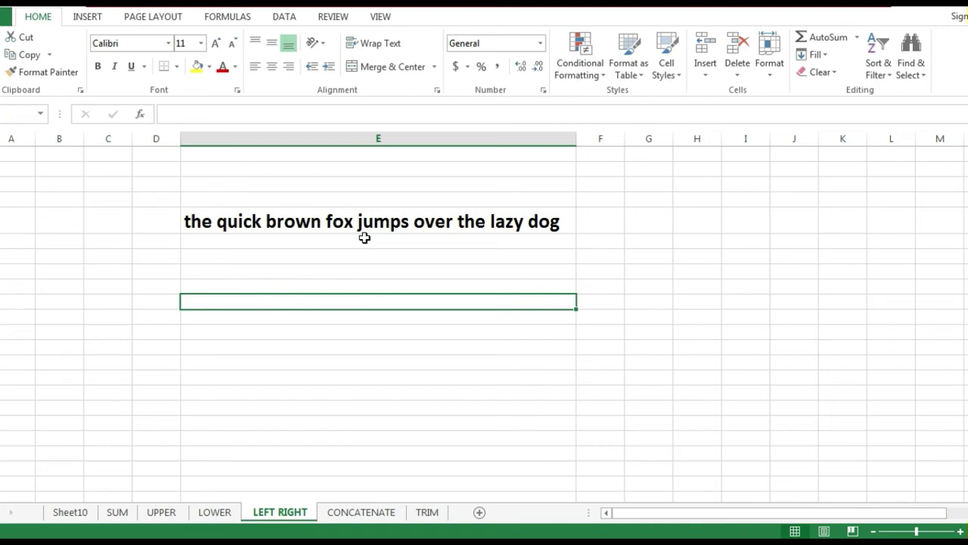
left_click(289, 272)
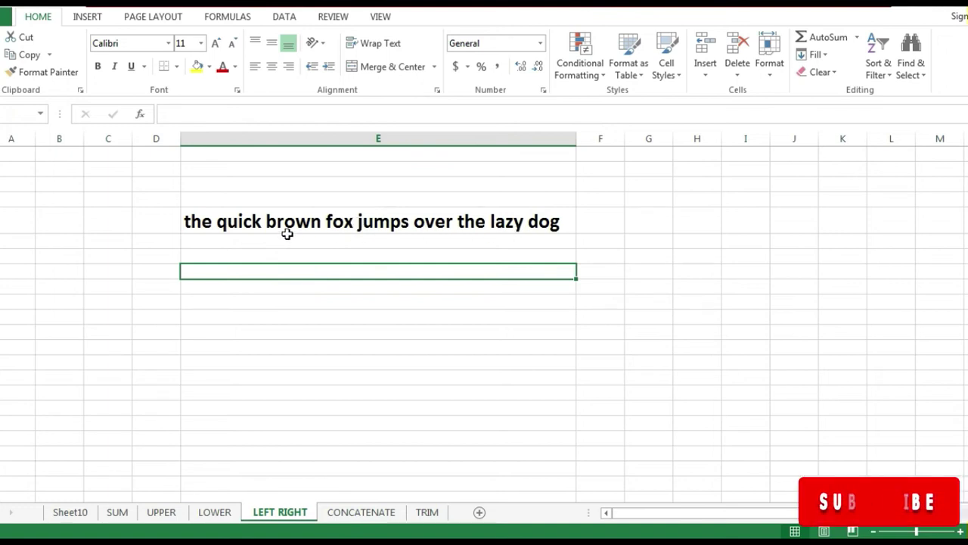
left_click(258, 227)
left_click(265, 296)
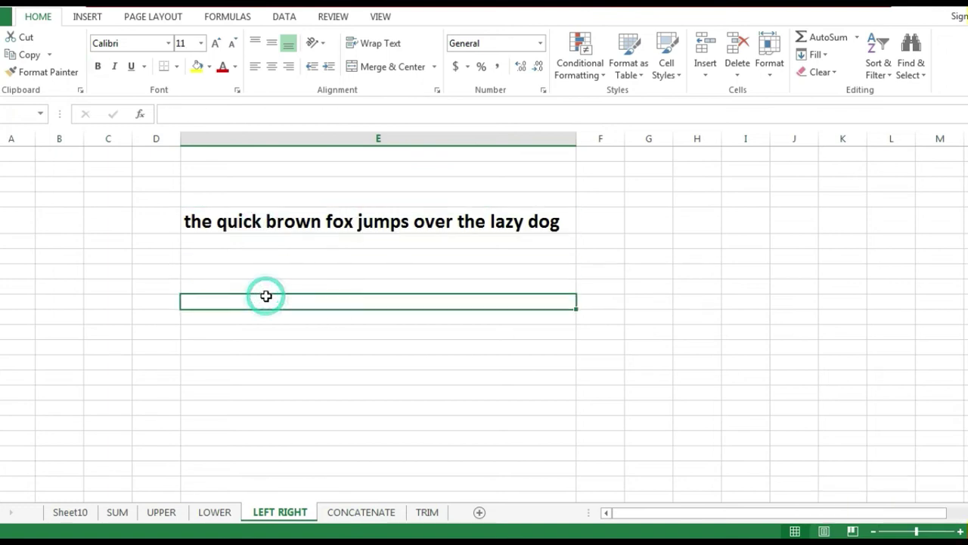
left_click(275, 285)
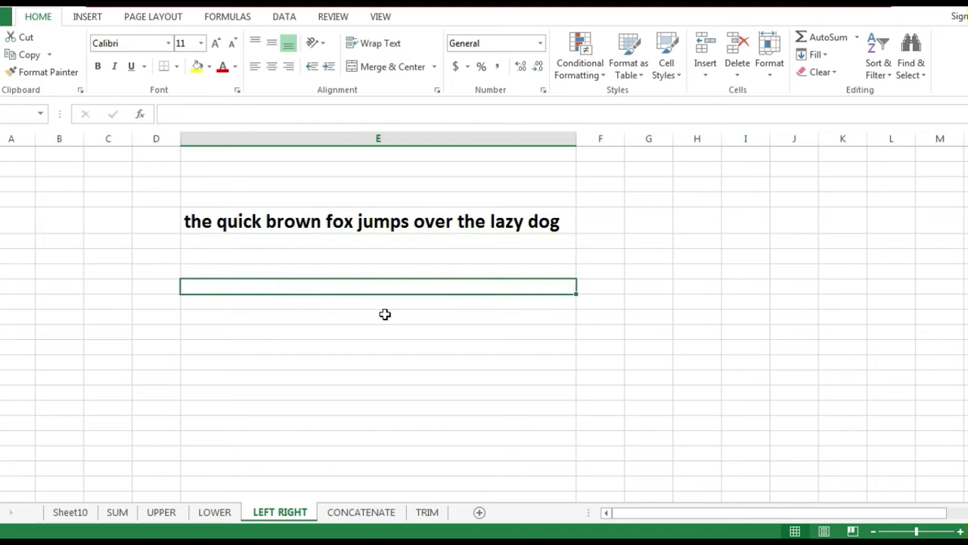
type("=")
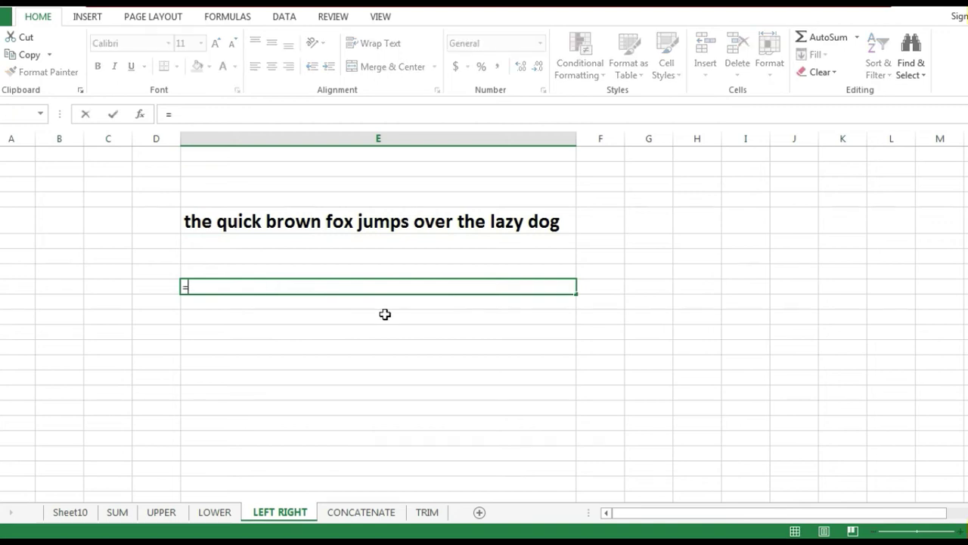
type("LEFT")
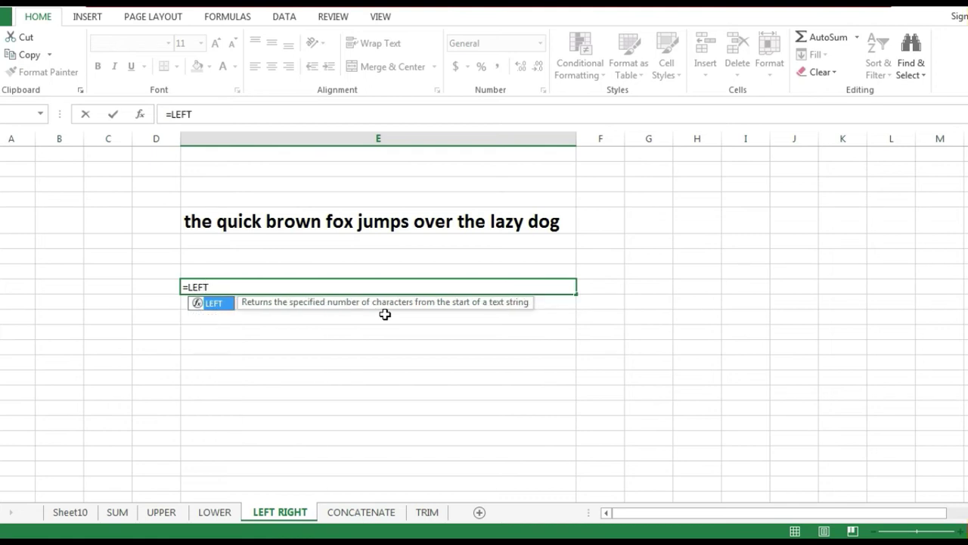
type("(")
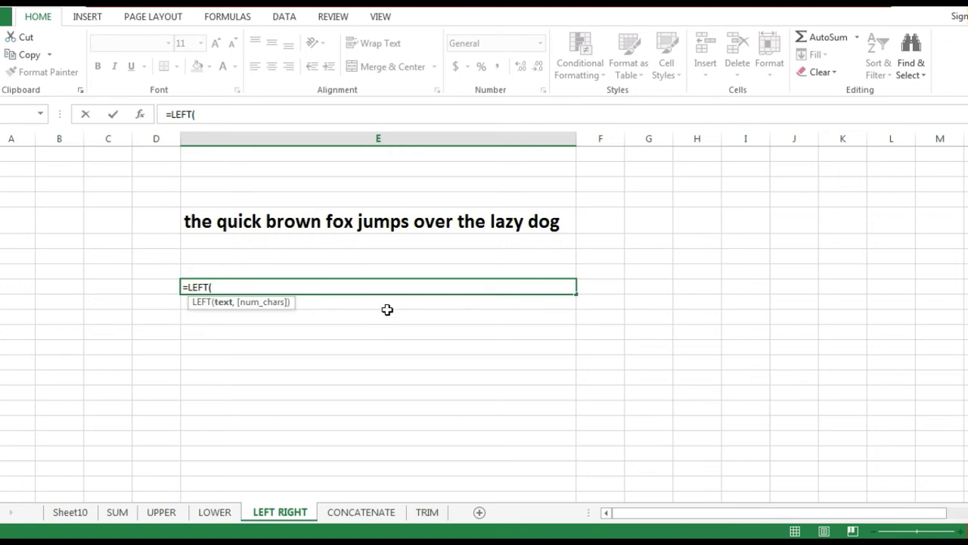
left_click(315, 221)
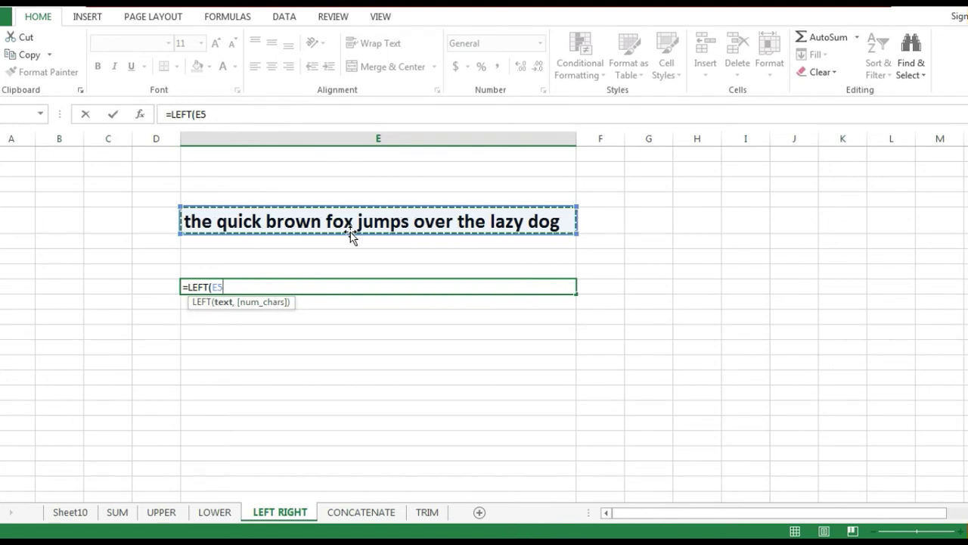
type(",")
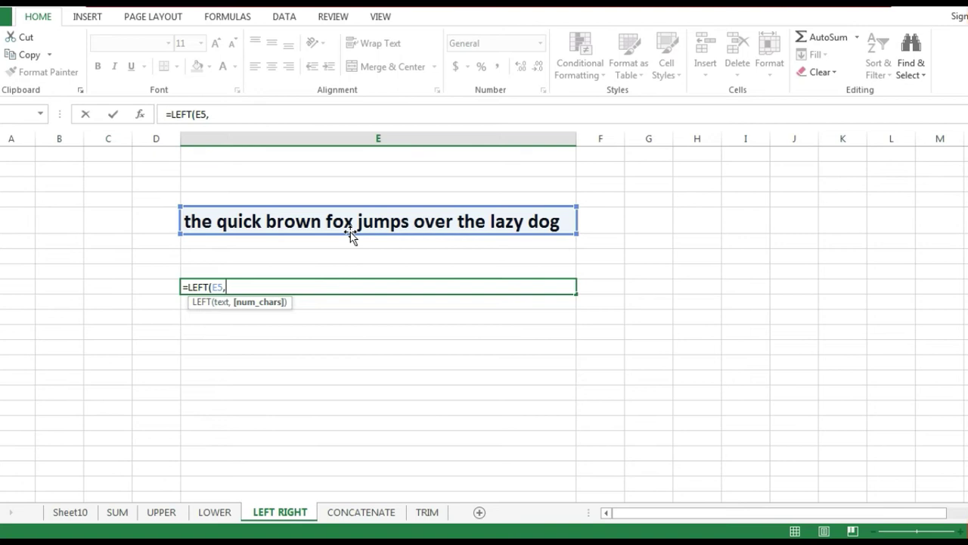
type("10")
type(")")
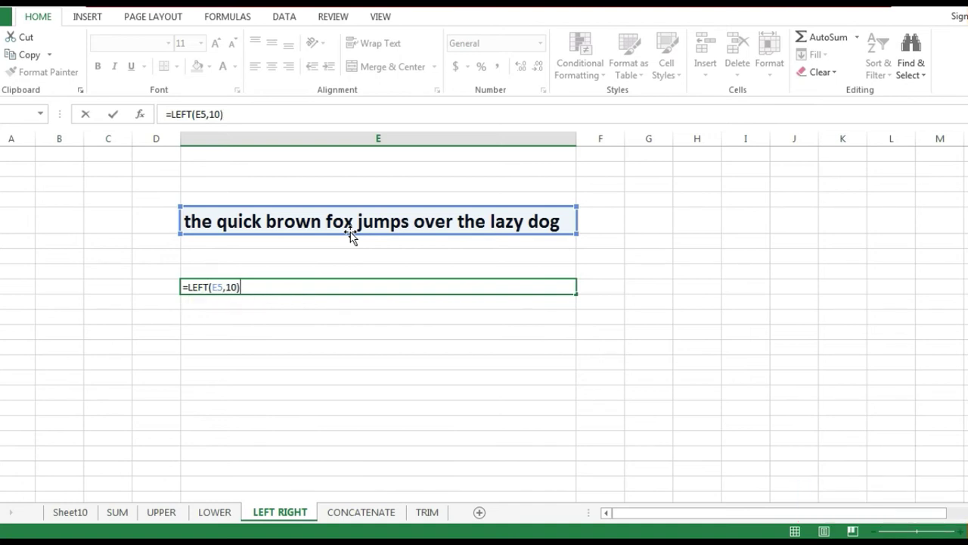
key("Return")
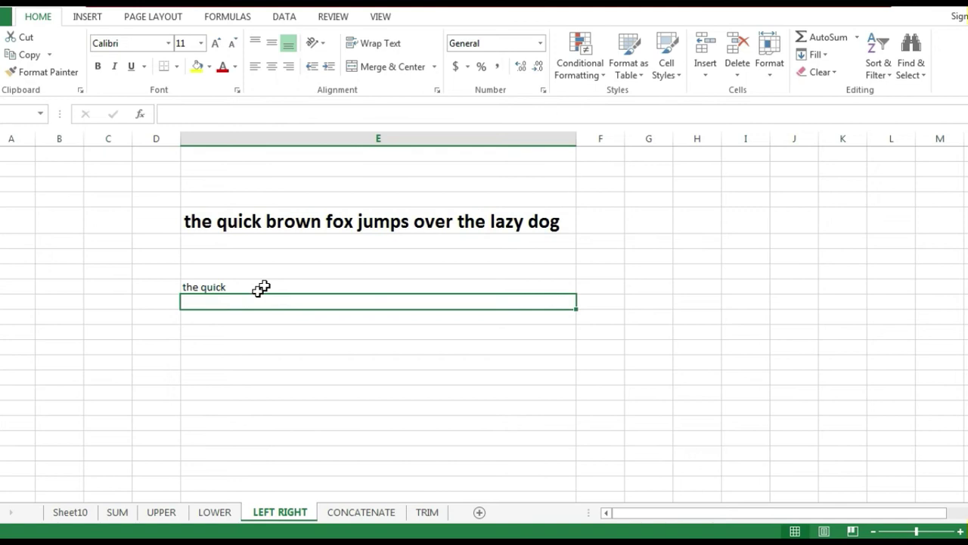
- Rewrite E7 as =LEFT(E5,12) so it shows 'the quick br'
left_click(198, 287)
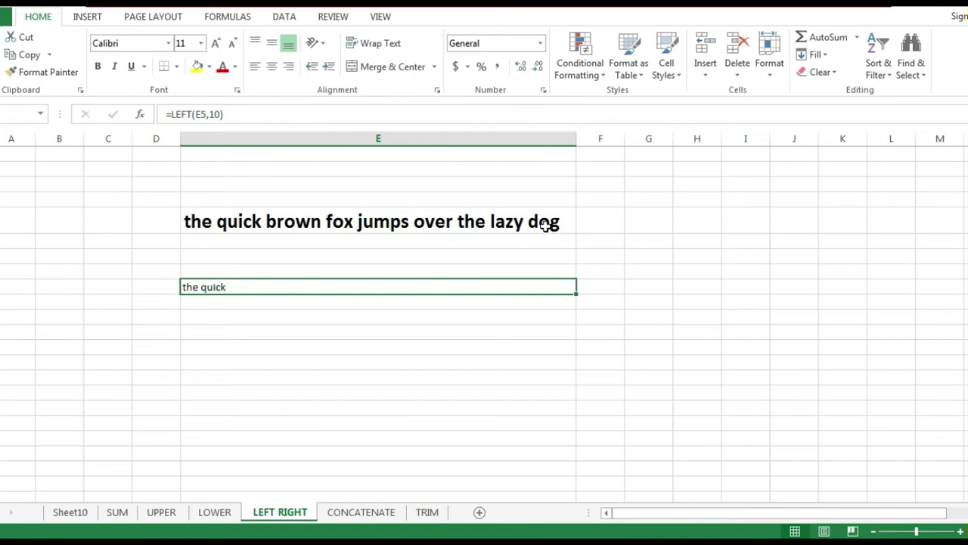
left_click(251, 313)
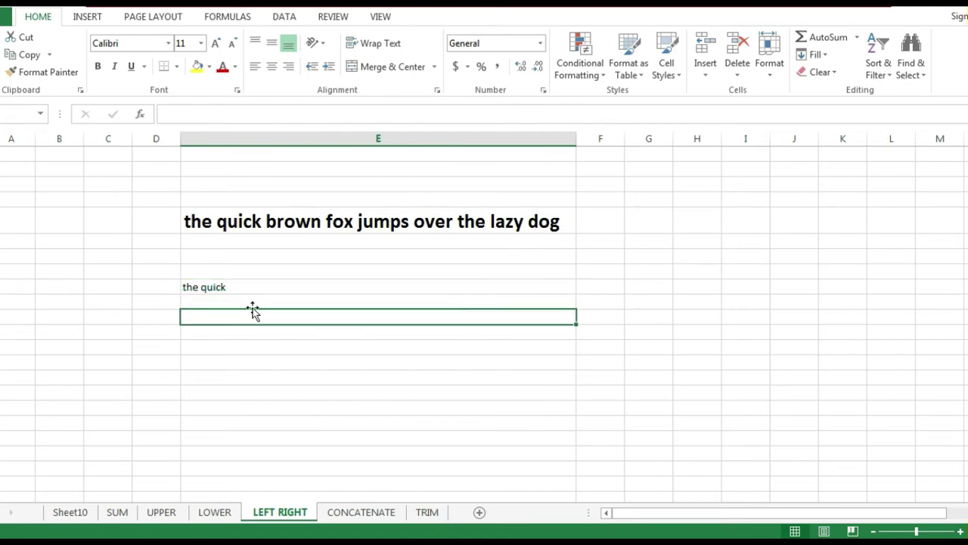
left_click(259, 285)
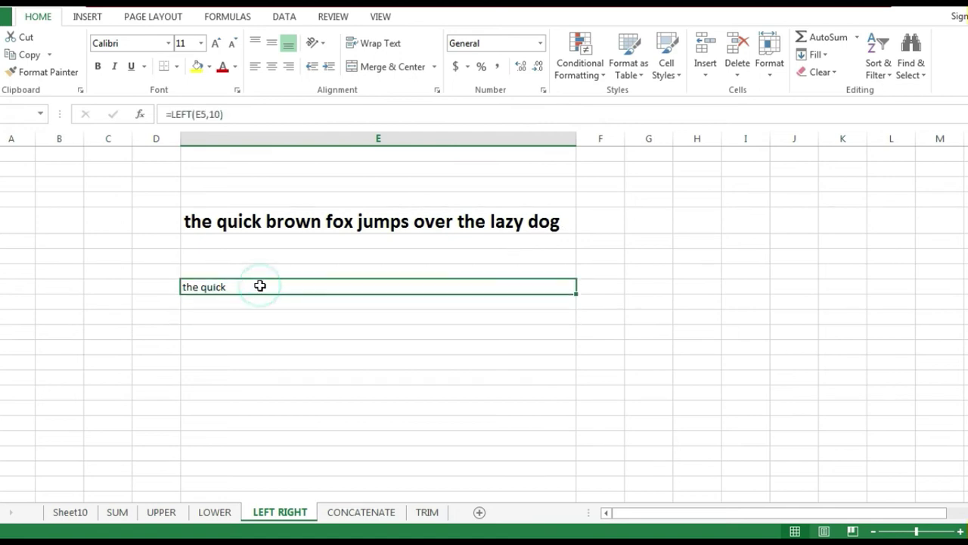
double_click(318, 280)
type("=")
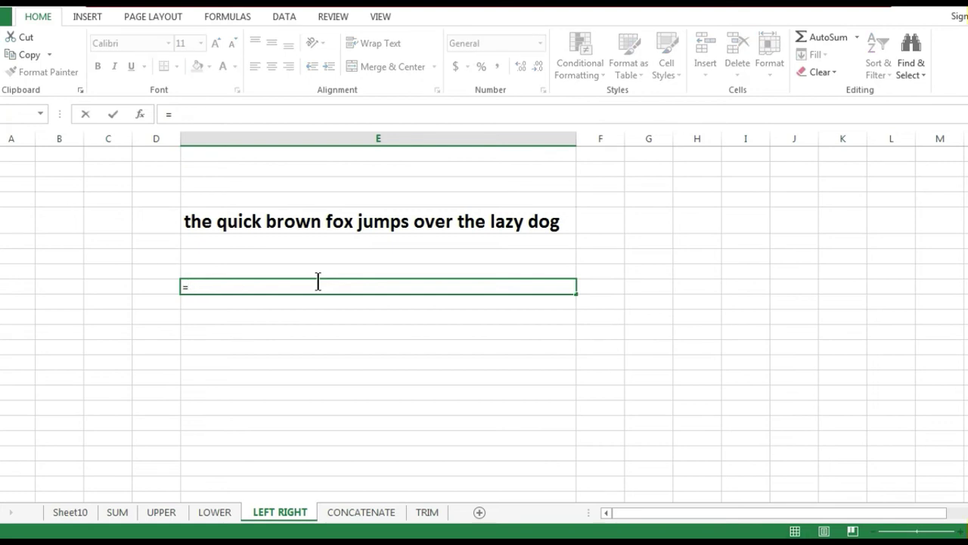
key("BackSpace")
type("=")
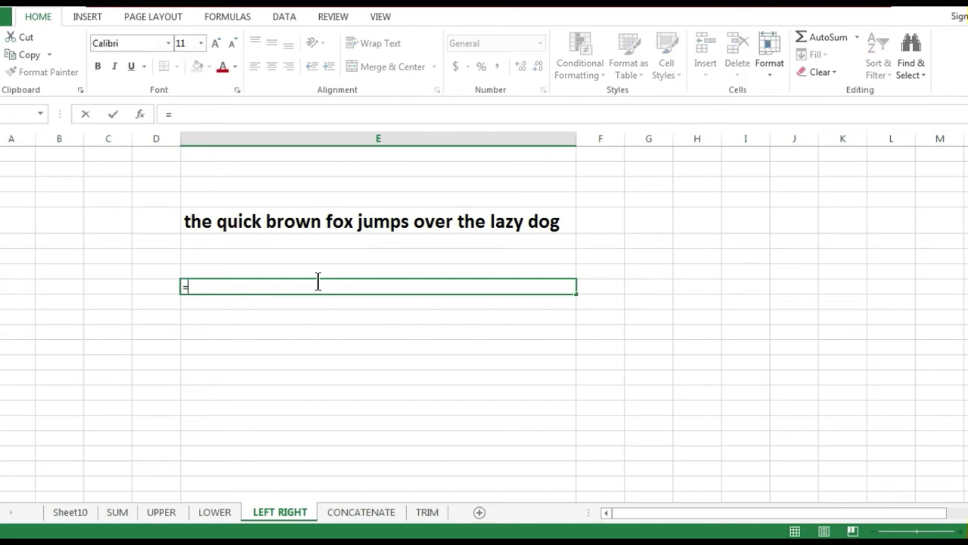
type("LEFT")
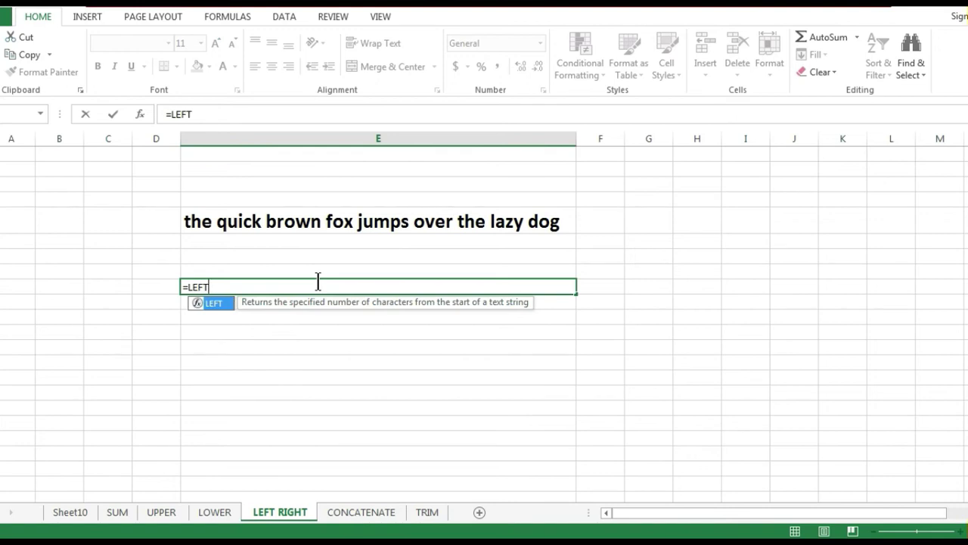
type("(")
left_click(316, 222)
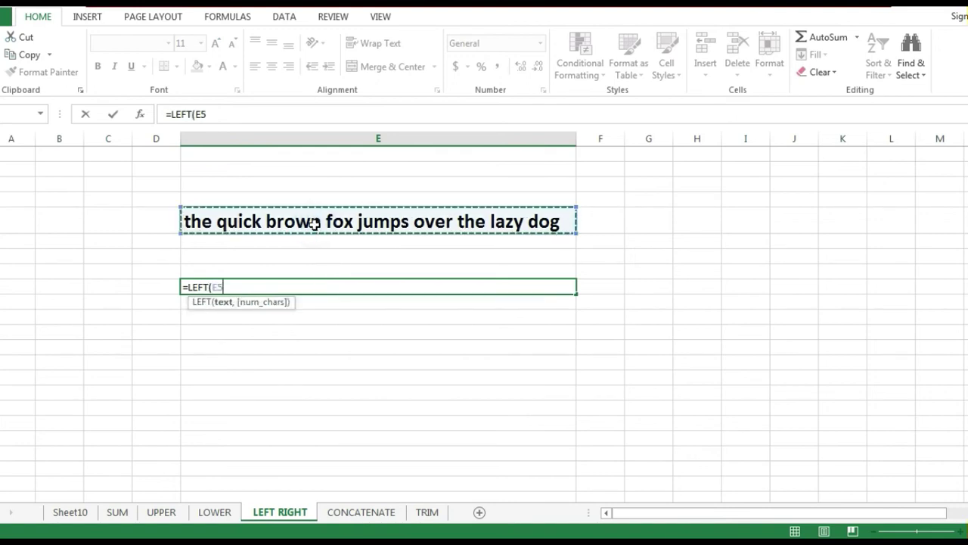
type(",")
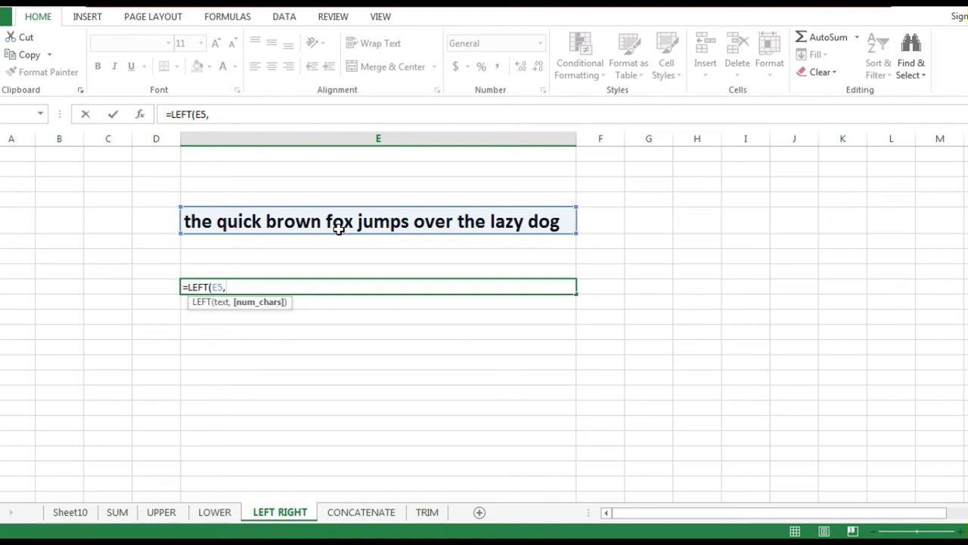
type("12")
type(")")
key("Return")
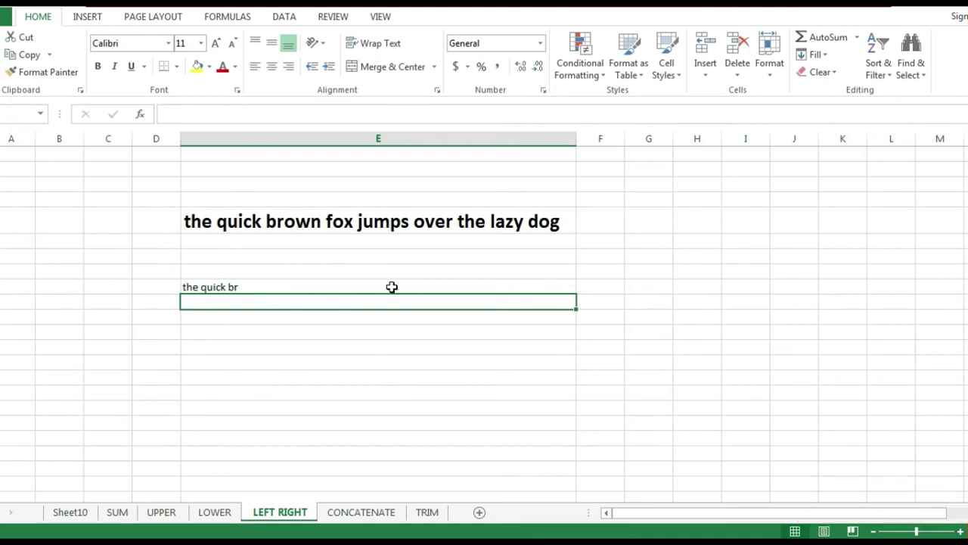
left_click(256, 287)
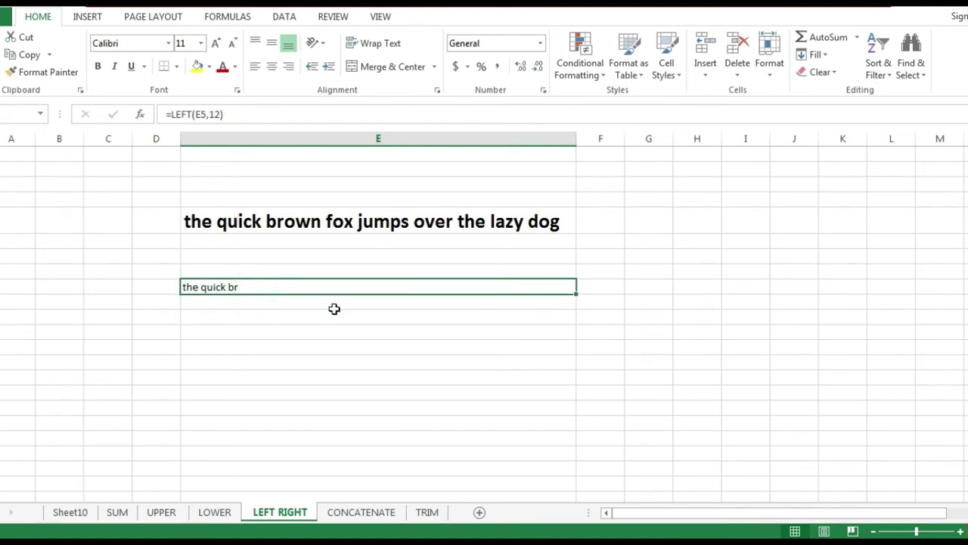
- Replace E7 with =RIGHT(E5,10), returning 'e lazy dog'
key("Delete")
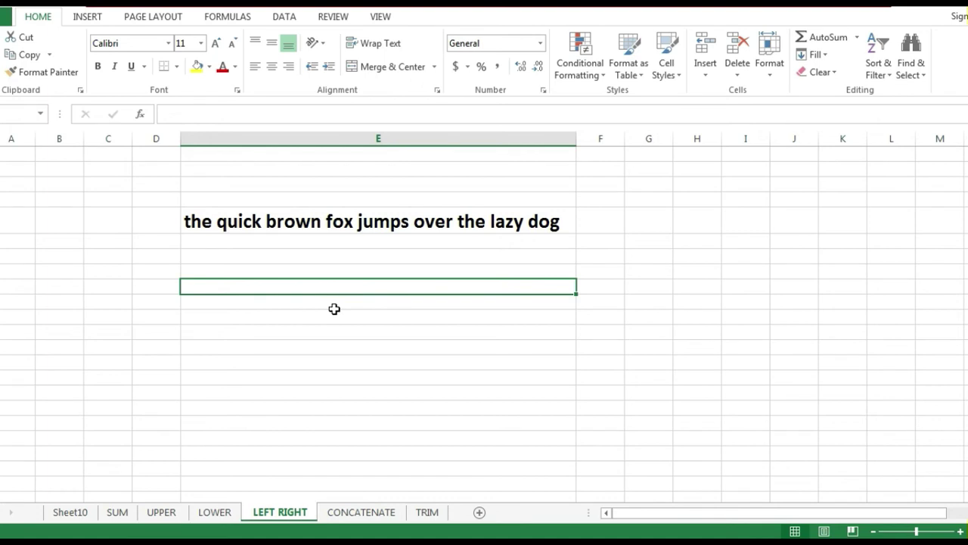
type("=R")
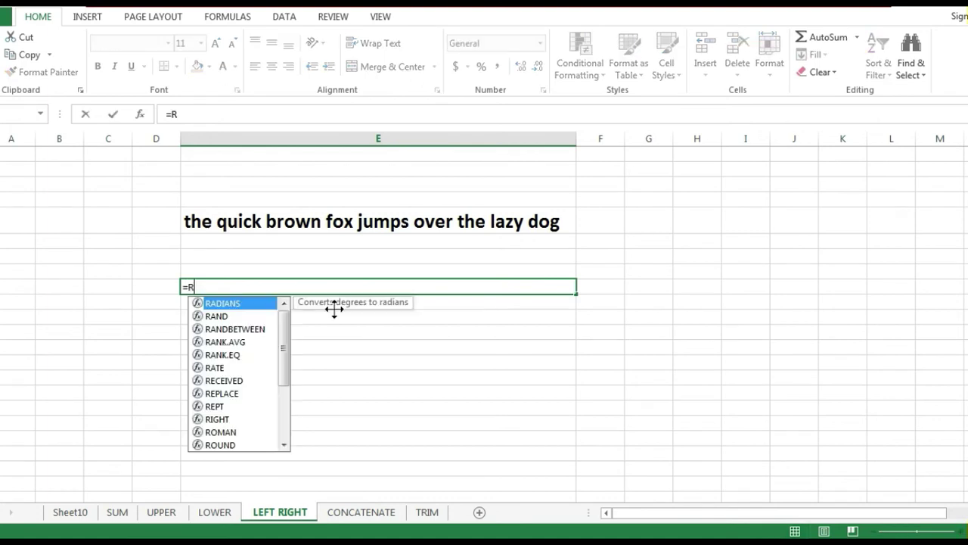
type("IGHT")
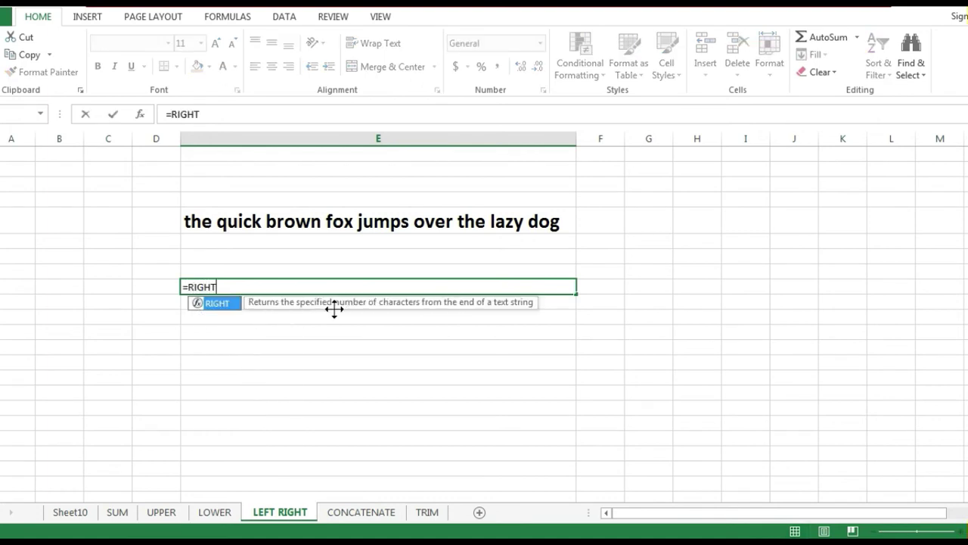
type("(")
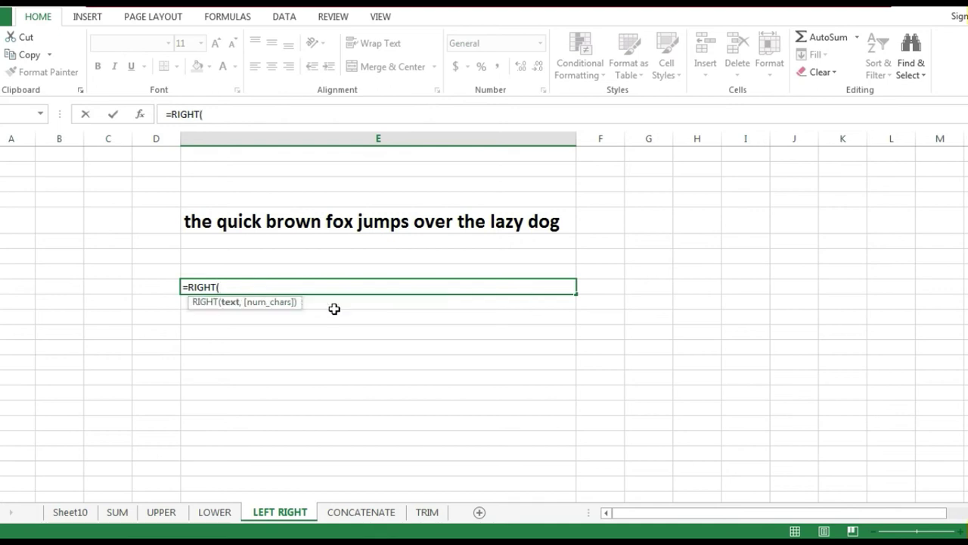
left_click(268, 223)
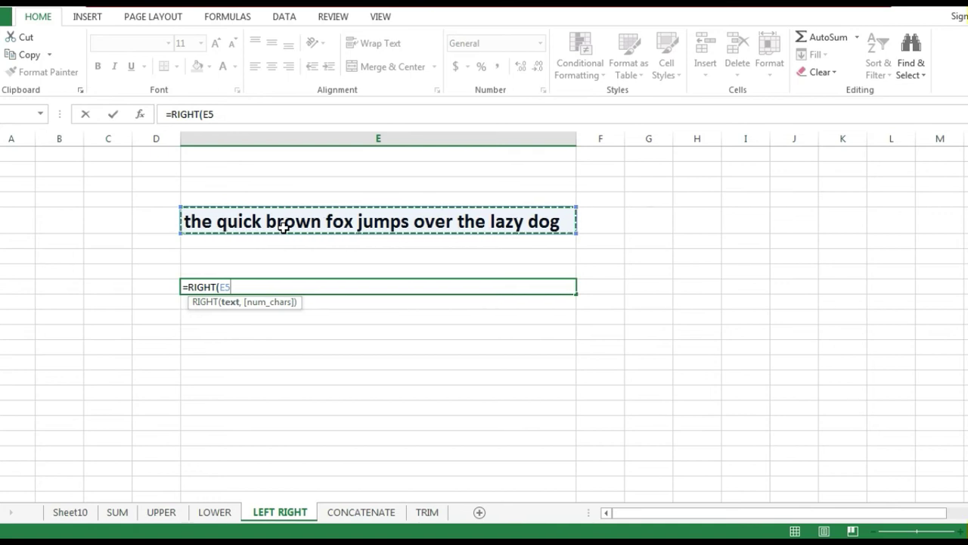
type(",")
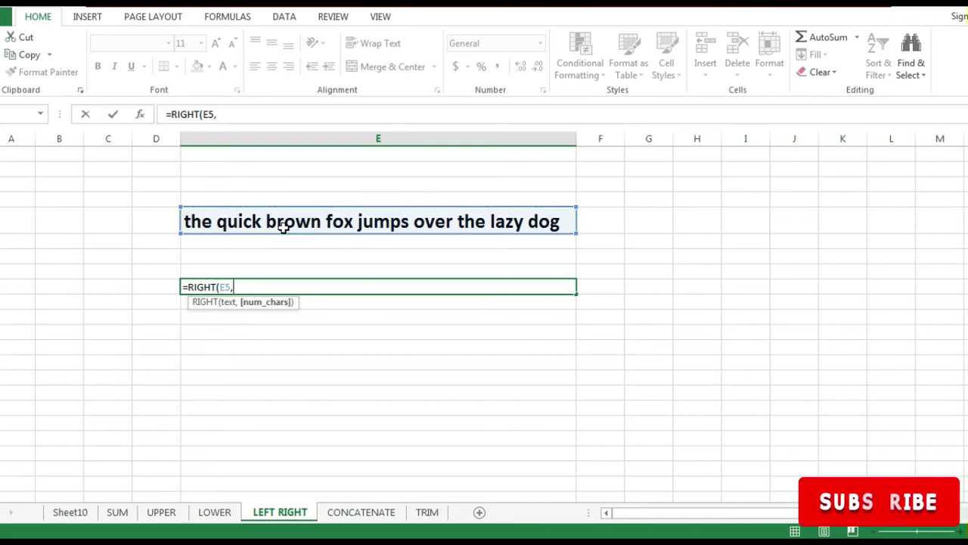
type("10")
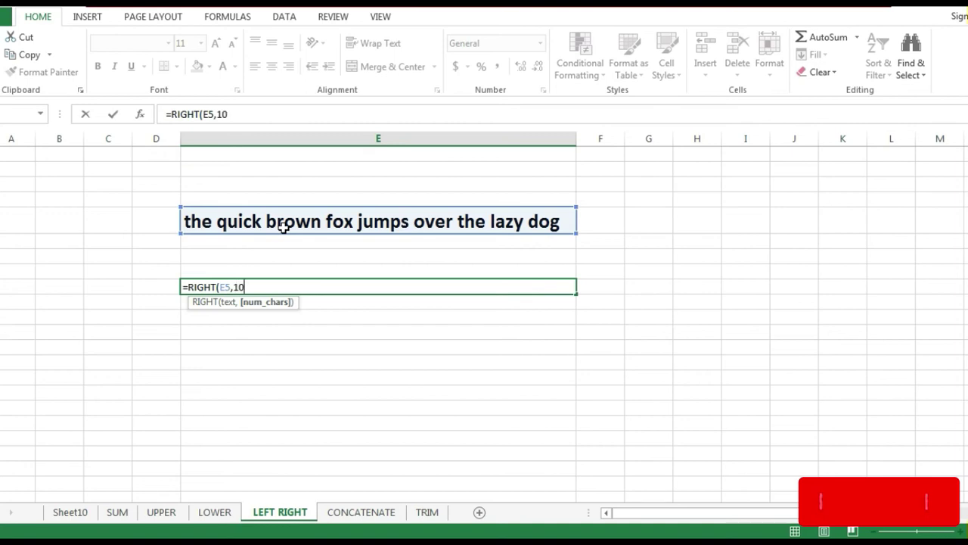
type(",")
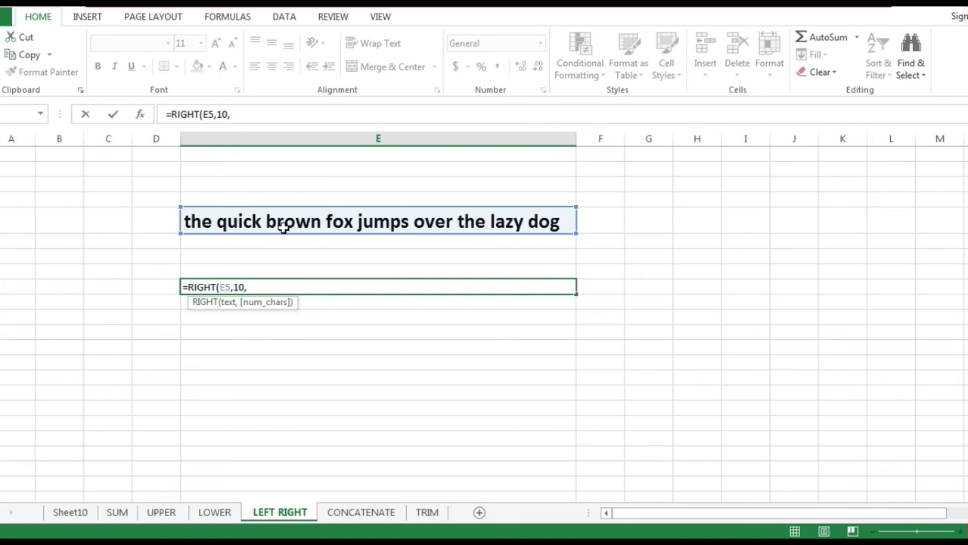
key("BackSpace")
type(")")
key("Return")
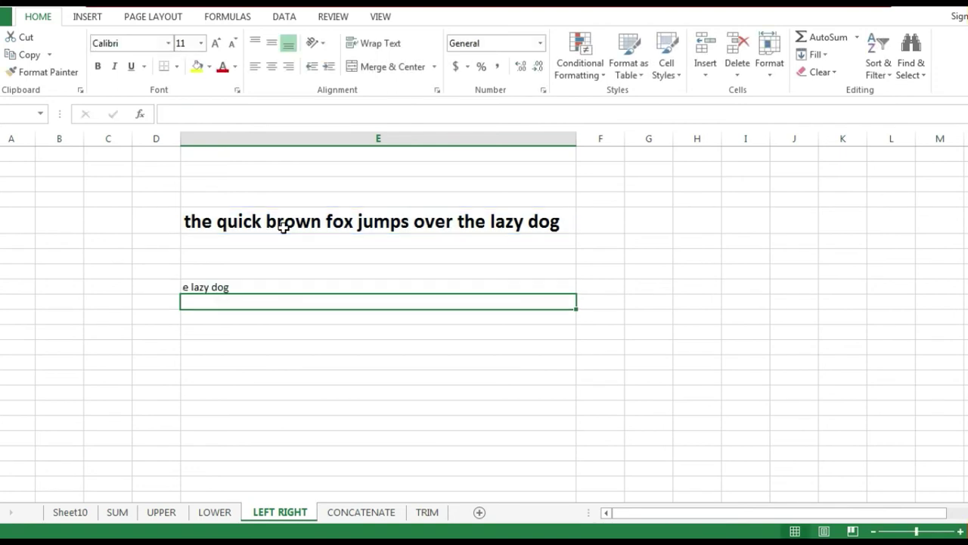
- Change E7 to =RIGHT(E5,11) so it reads 'he lazy dog'
left_click(226, 286)
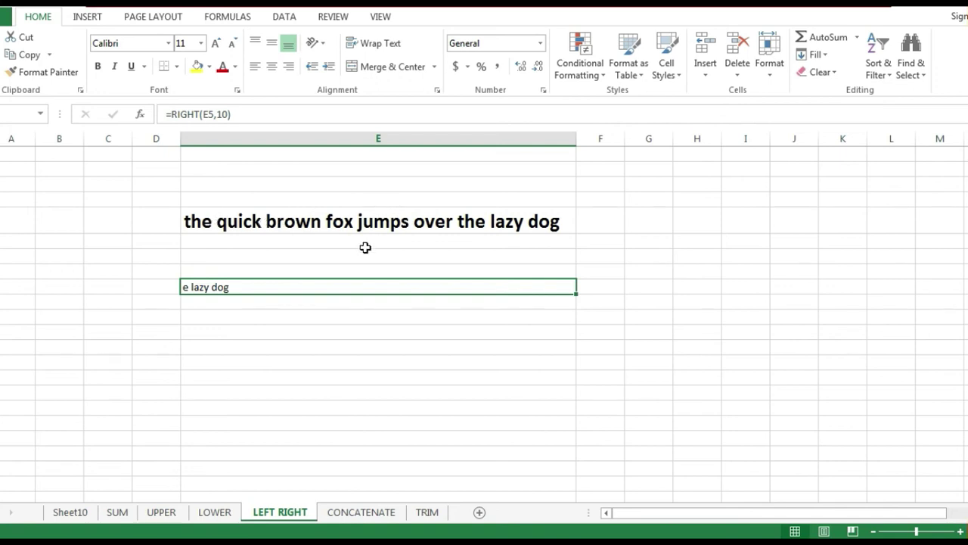
key("Delete")
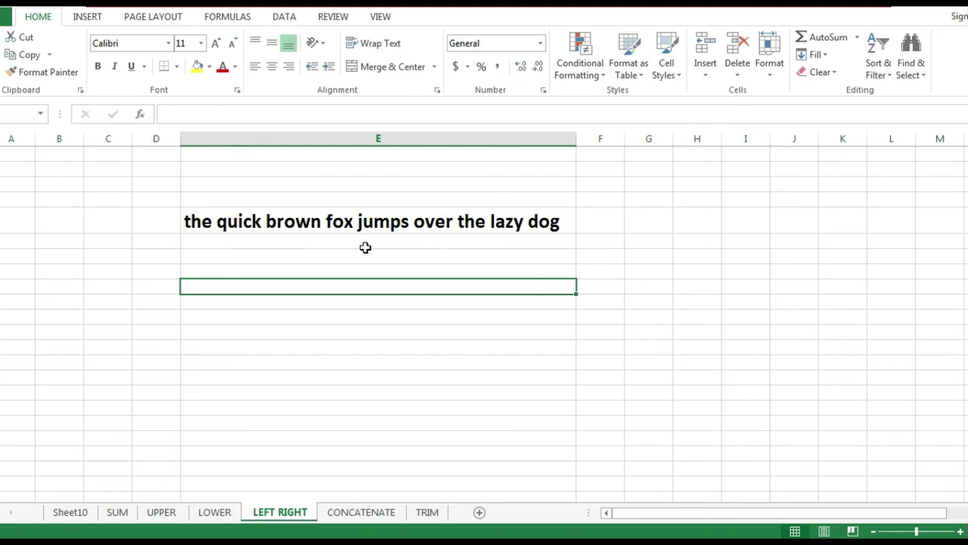
type("=RIGHT")
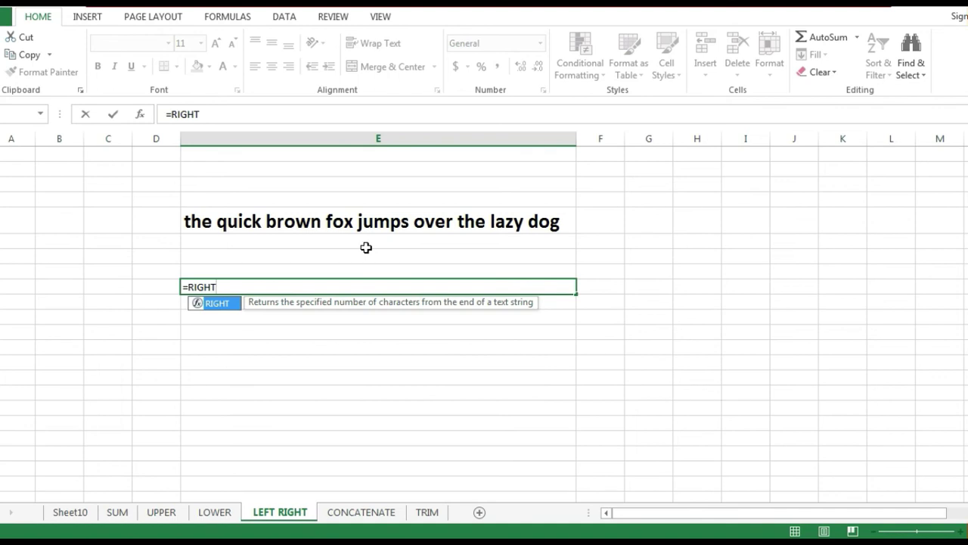
type("(")
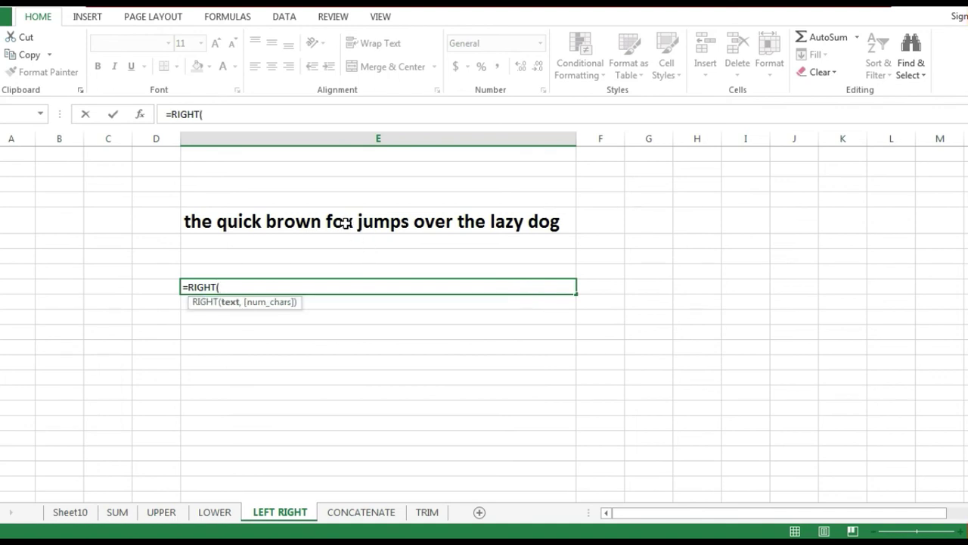
left_click(345, 223)
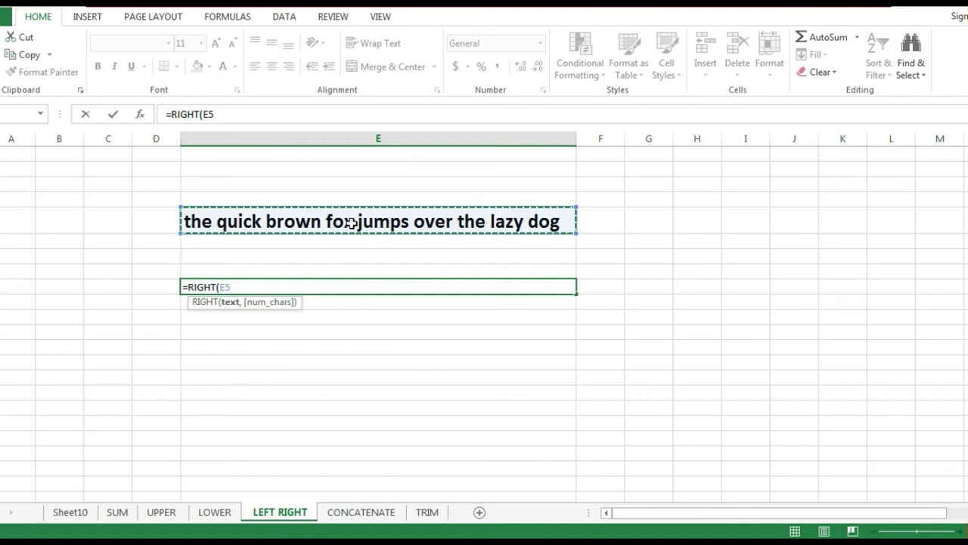
type(",")
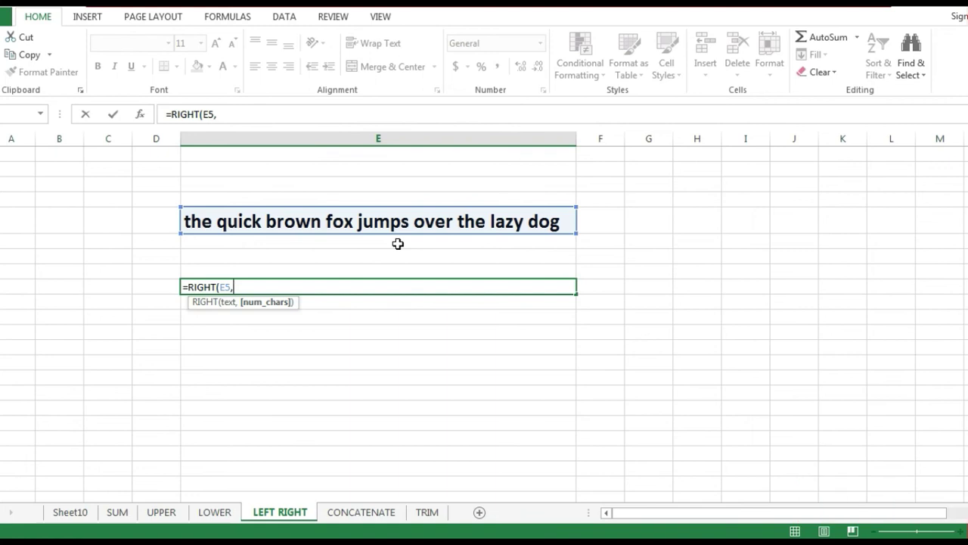
type("11")
type(")")
key("Return")
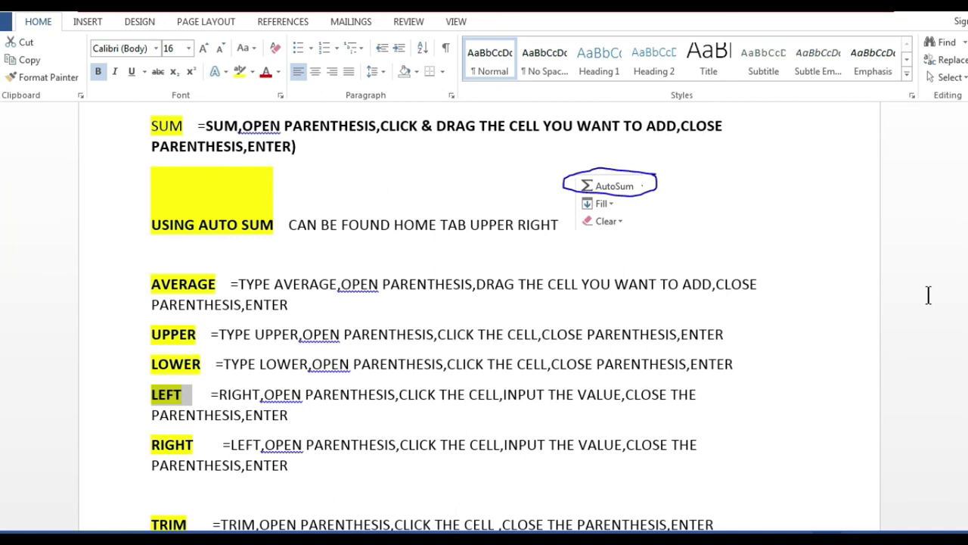
left_click(935, 460)
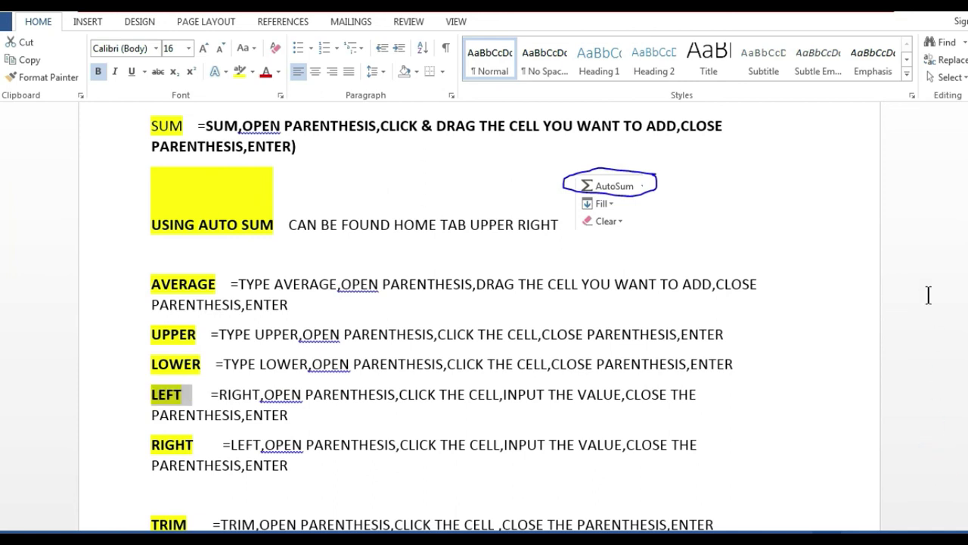